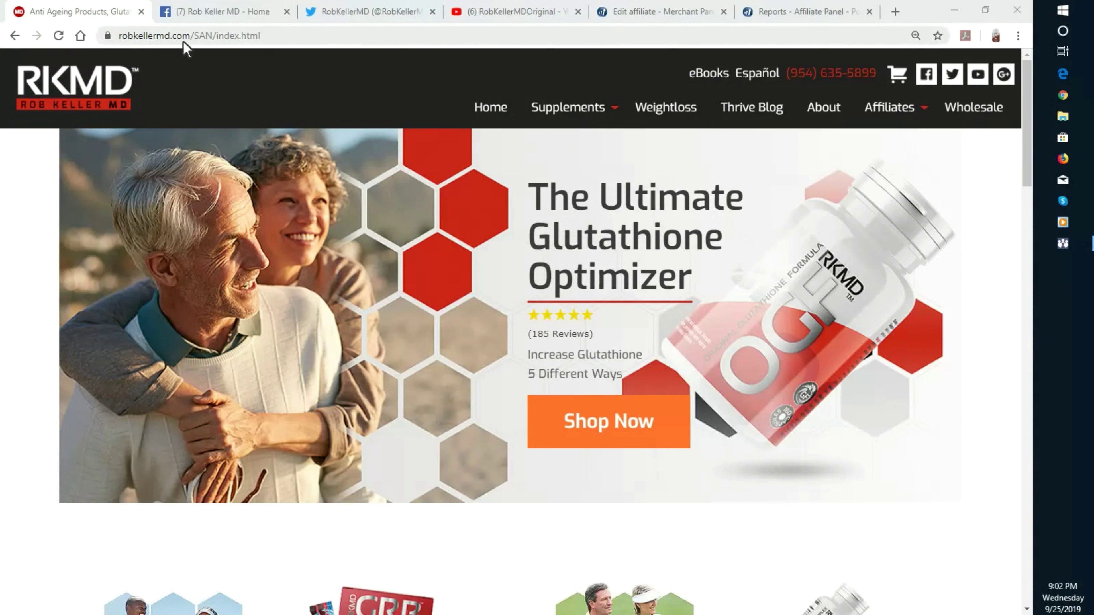
Step: Go from the RKMD home page via Affiliate Resources and Affiliate Login to the panel's Reports tab
mouse_move(887, 116)
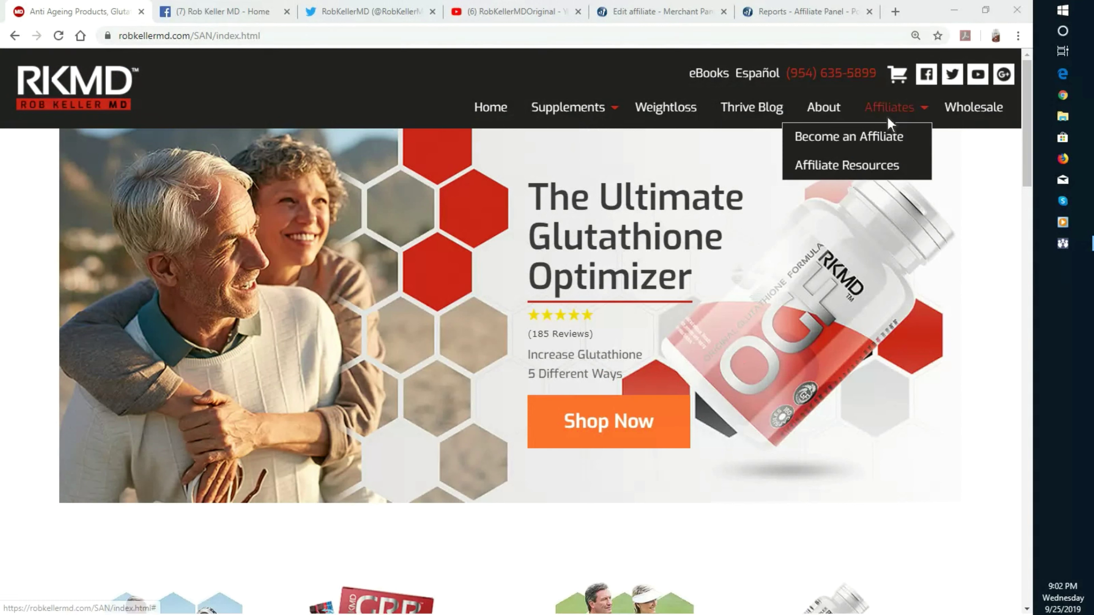
click(885, 168)
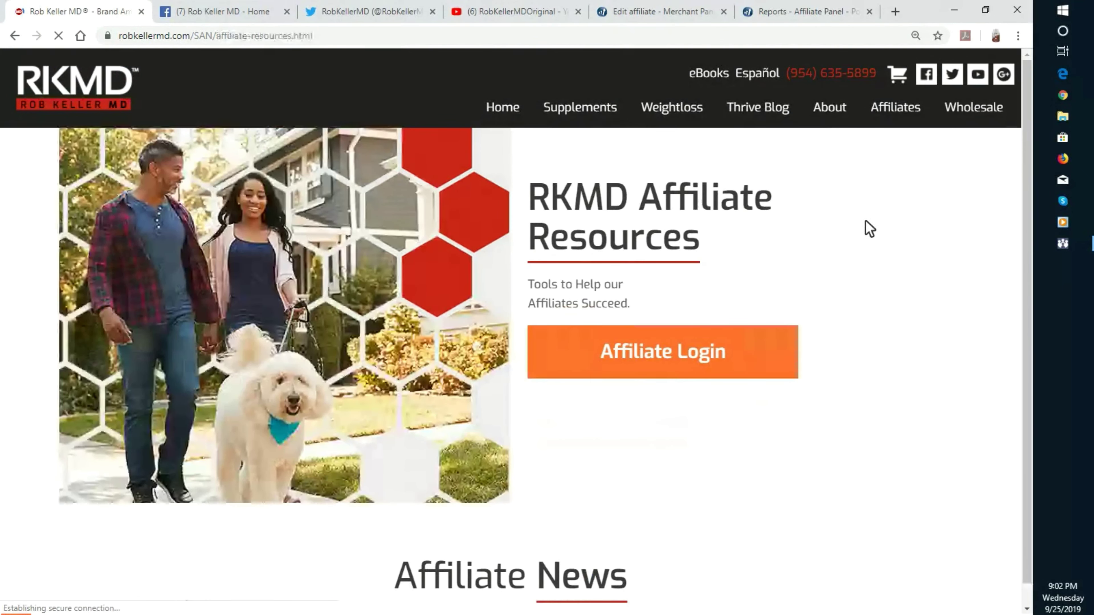
click(699, 355)
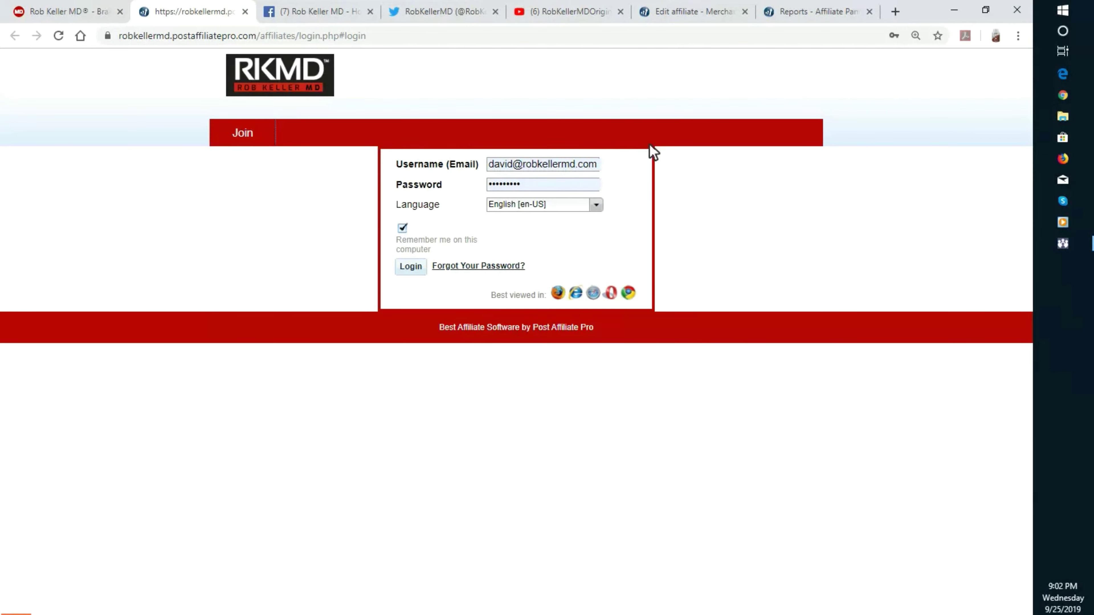
click(825, 18)
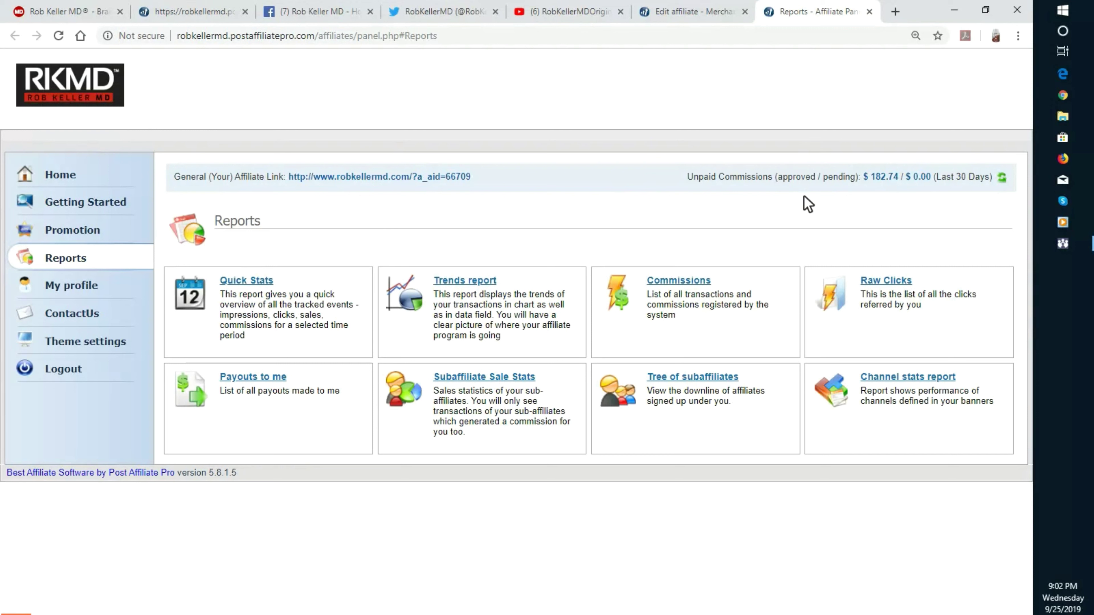
Step: Open Theme settings and scroll through Other Themes below the selected RKMD Panel Theme
click(71, 347)
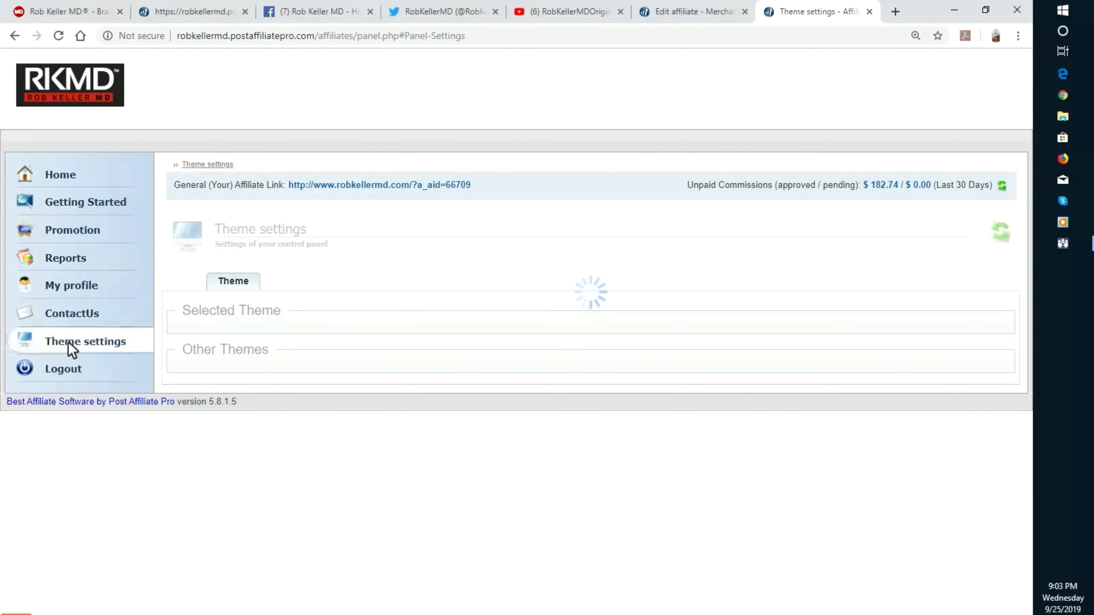
scroll(559, 420, down, 6)
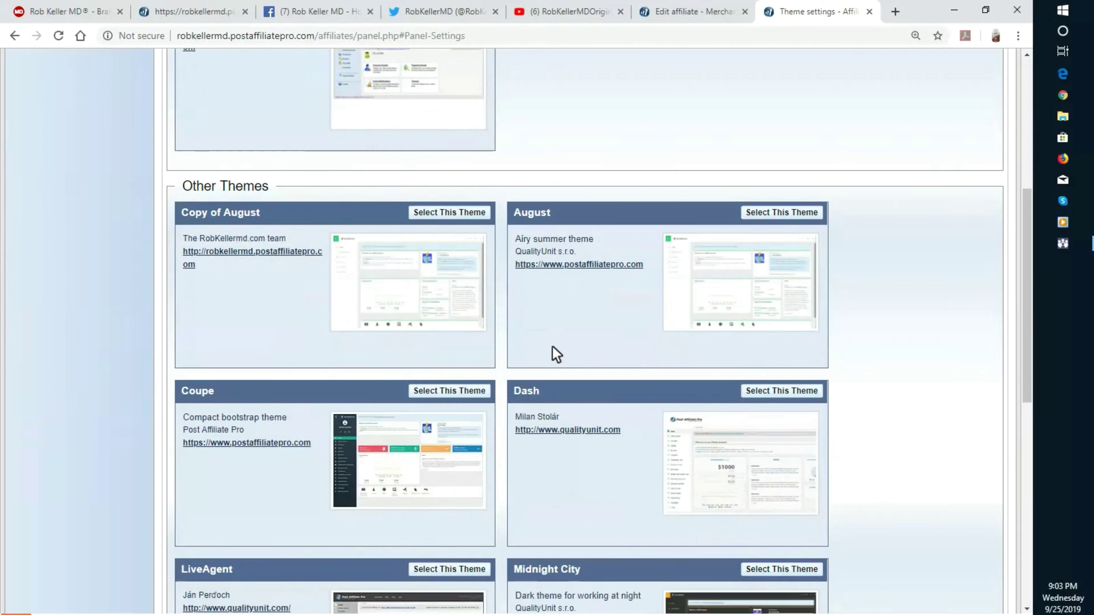
scroll(560, 345, down, 3)
scroll(554, 490, down, 5)
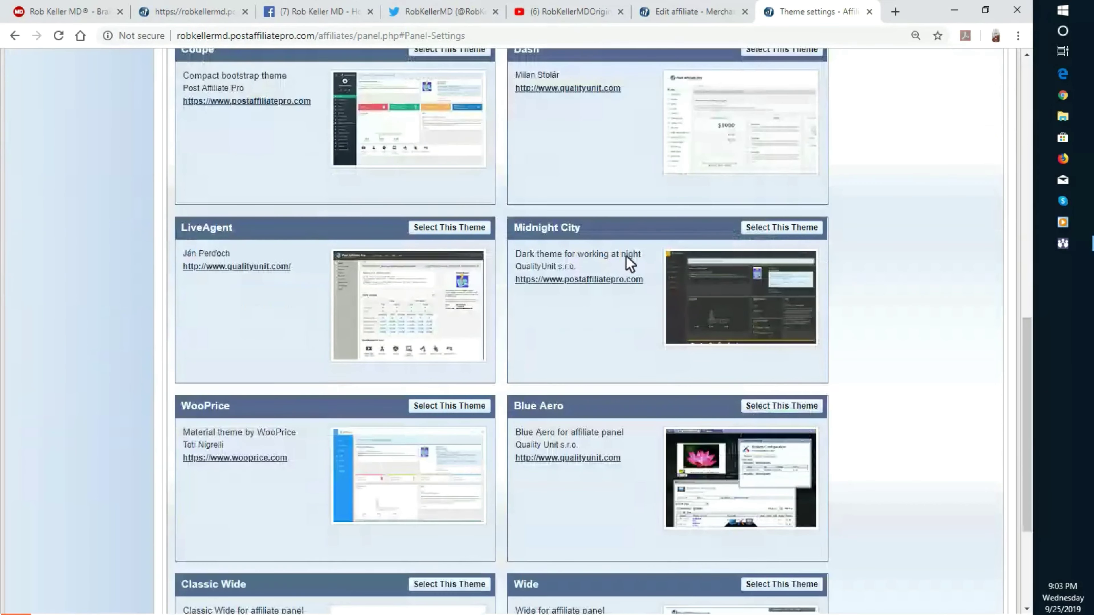
scroll(532, 531, down, 4)
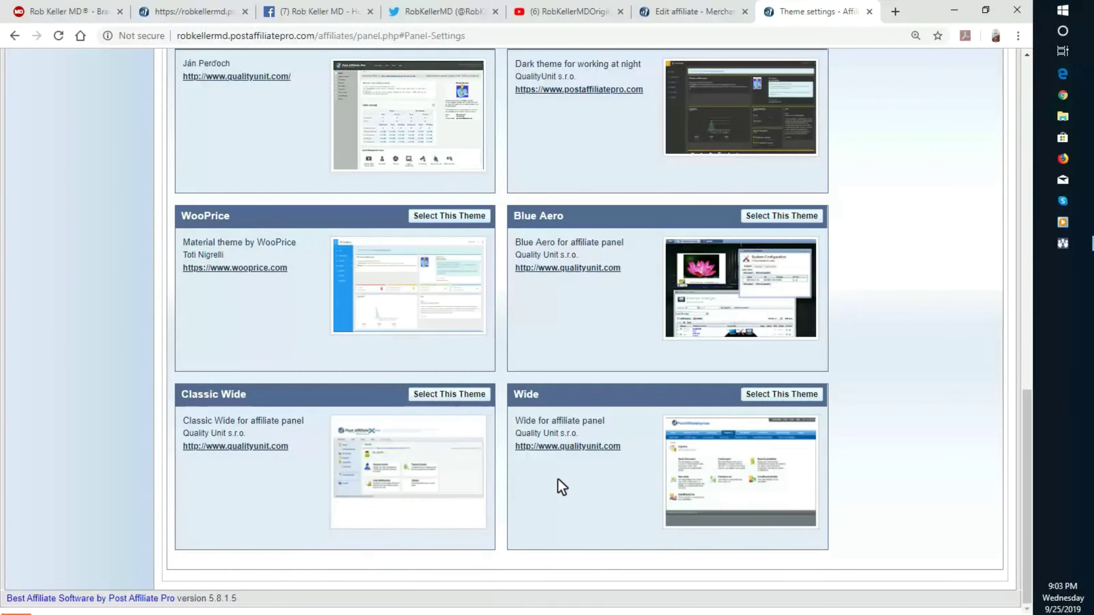
scroll(559, 484, up, 2)
scroll(562, 481, up, 10)
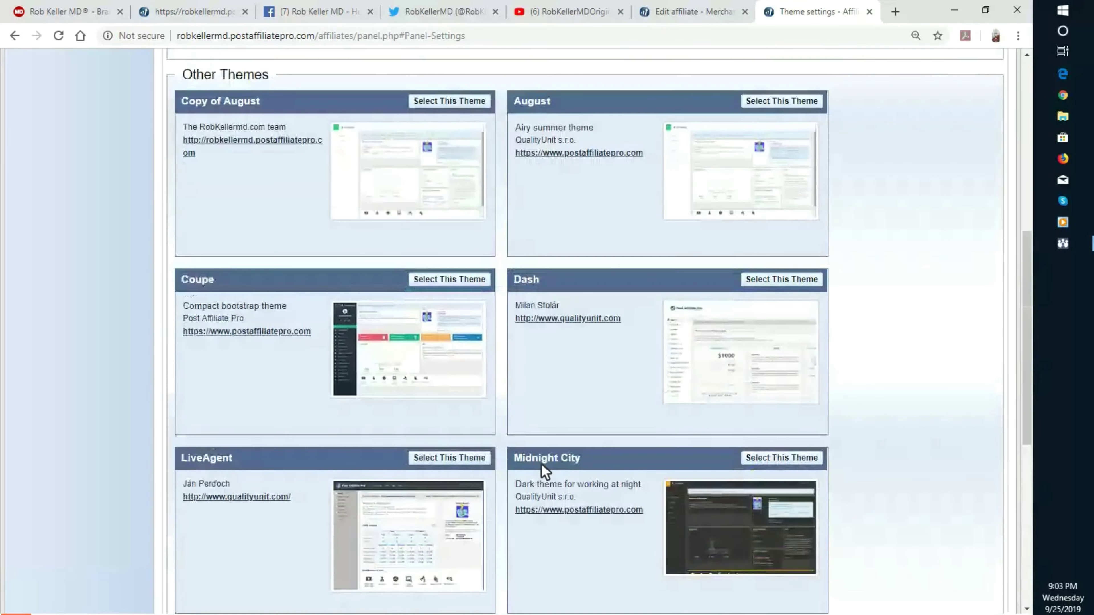
scroll(551, 468, up, 5)
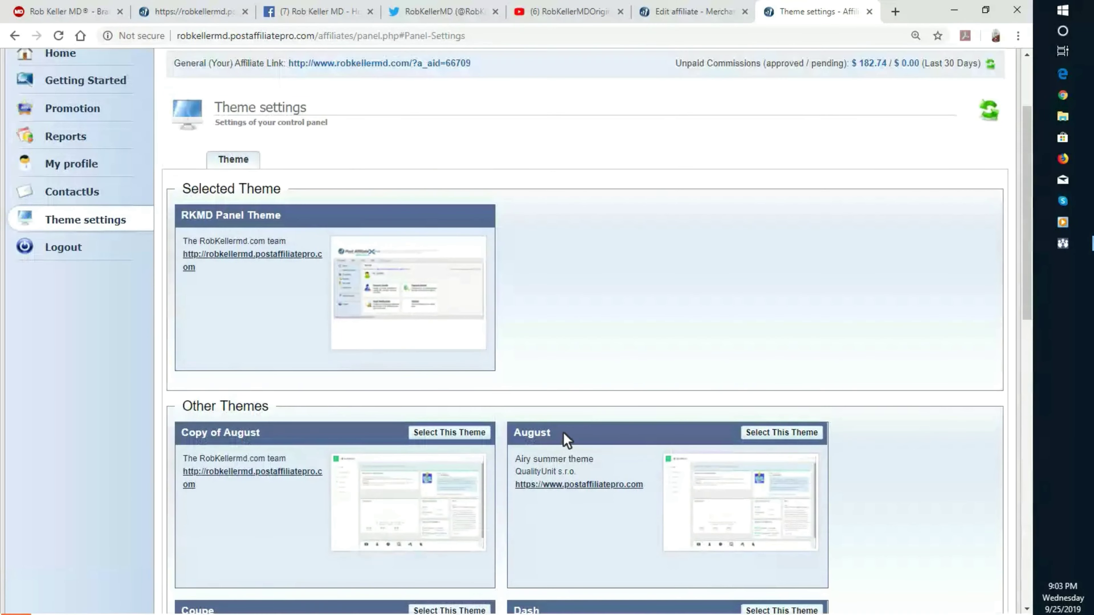
scroll(563, 432, up, 2)
scroll(590, 433, up, 1)
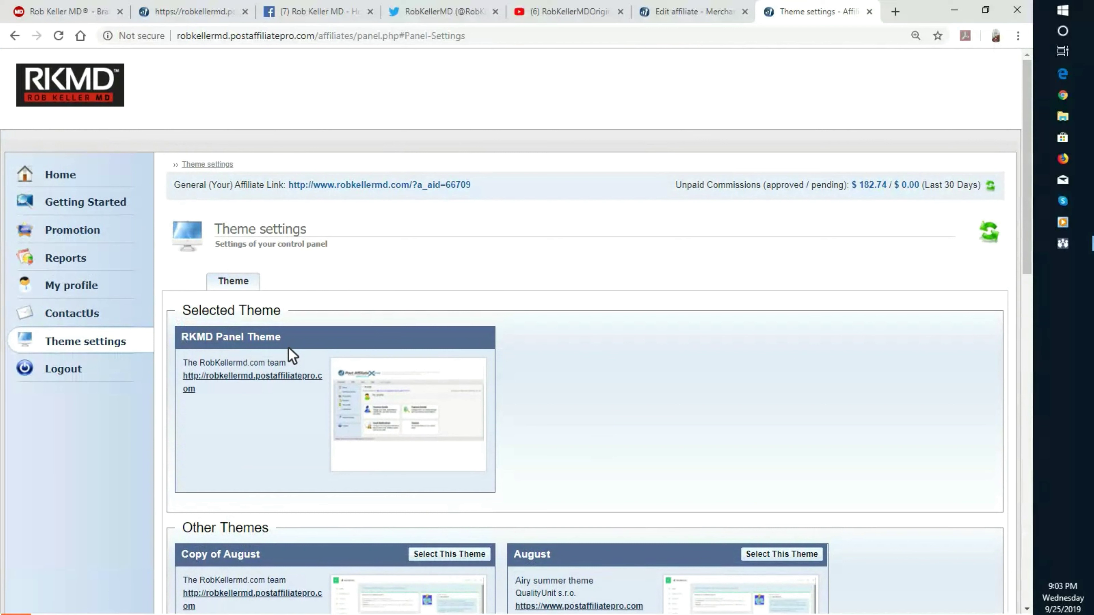
Step: Expand Reports in the sidebar, then open the affiliate's My profile page
click(80, 257)
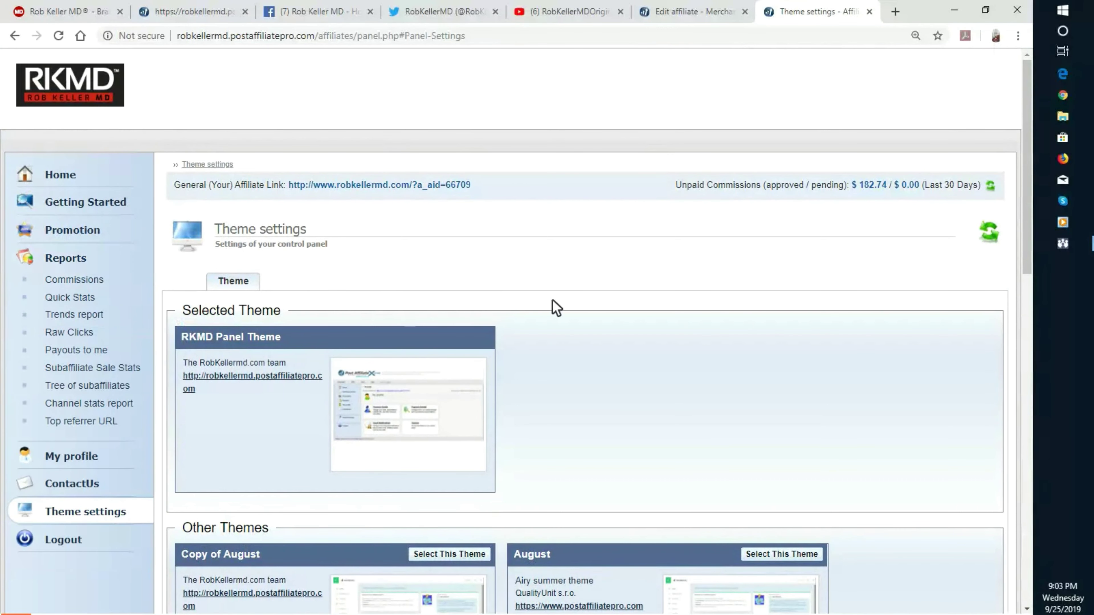
scroll(591, 391, down, 2)
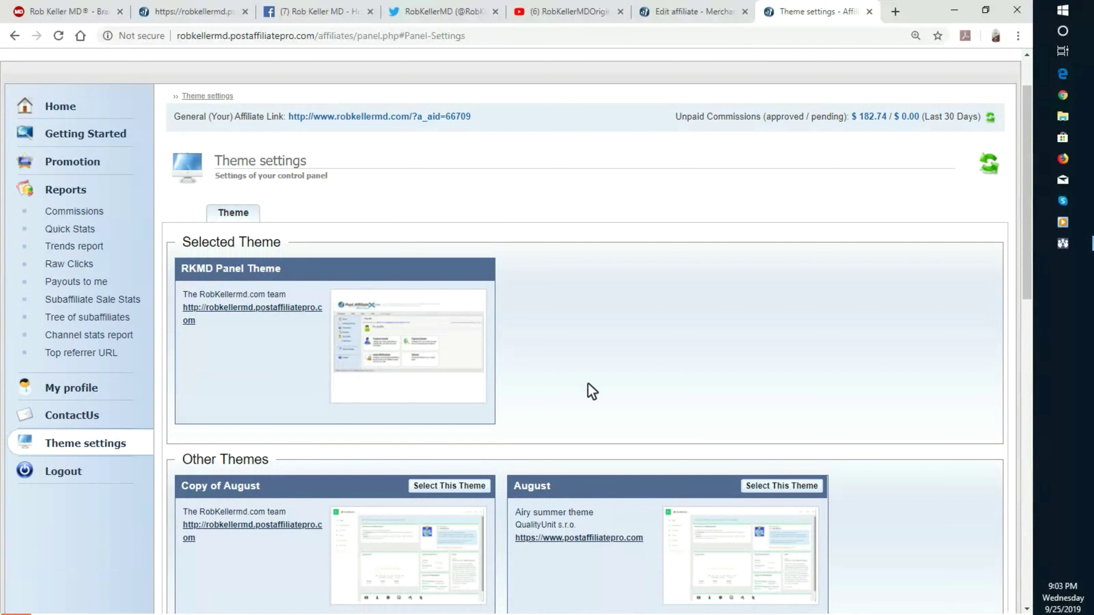
click(85, 388)
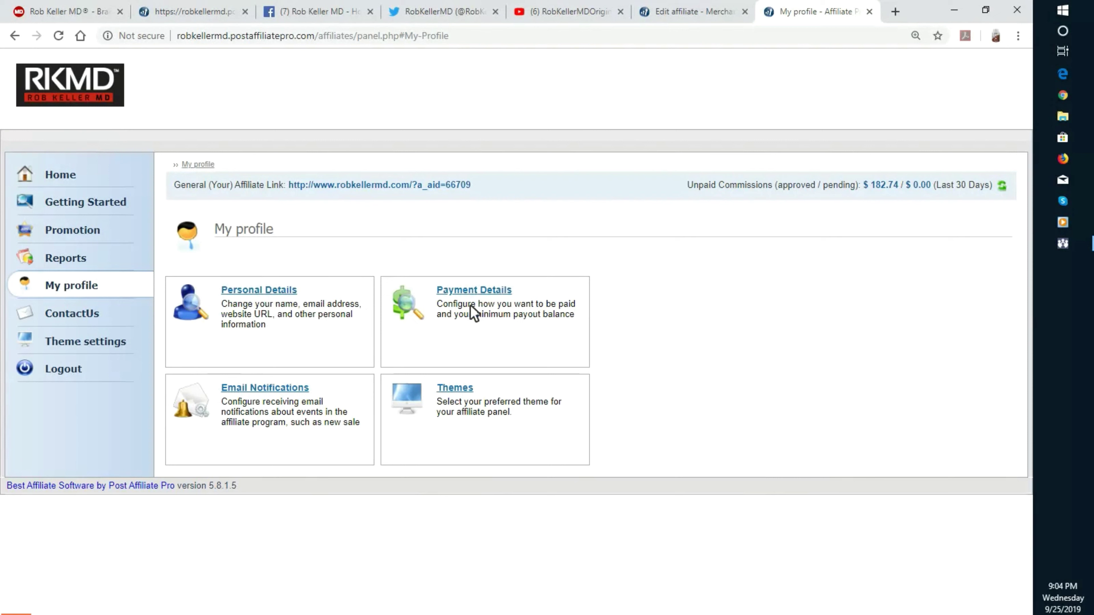
click(502, 290)
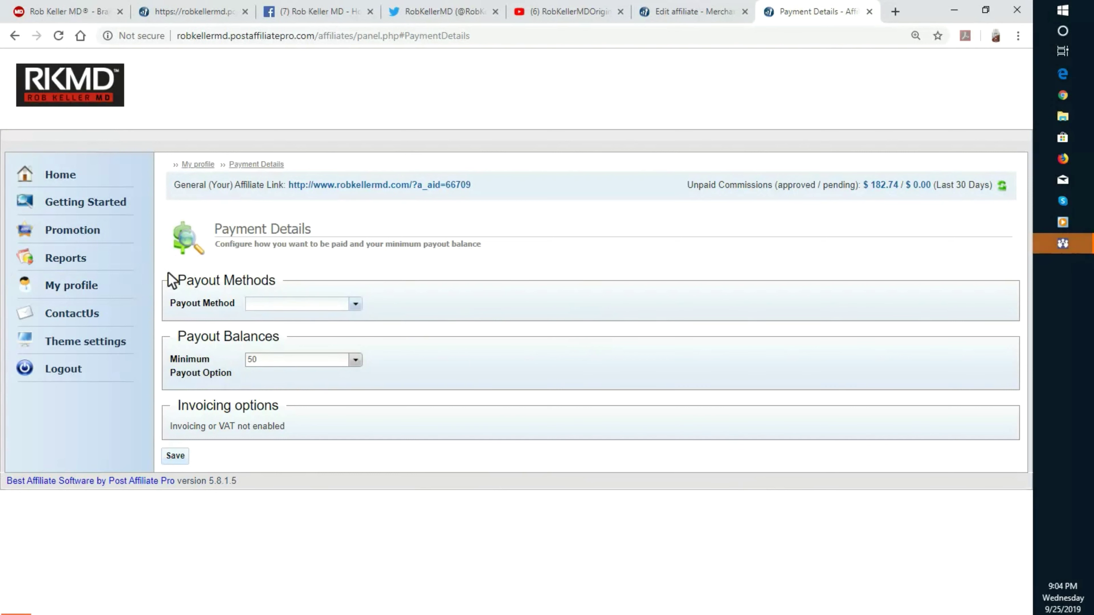
click(114, 286)
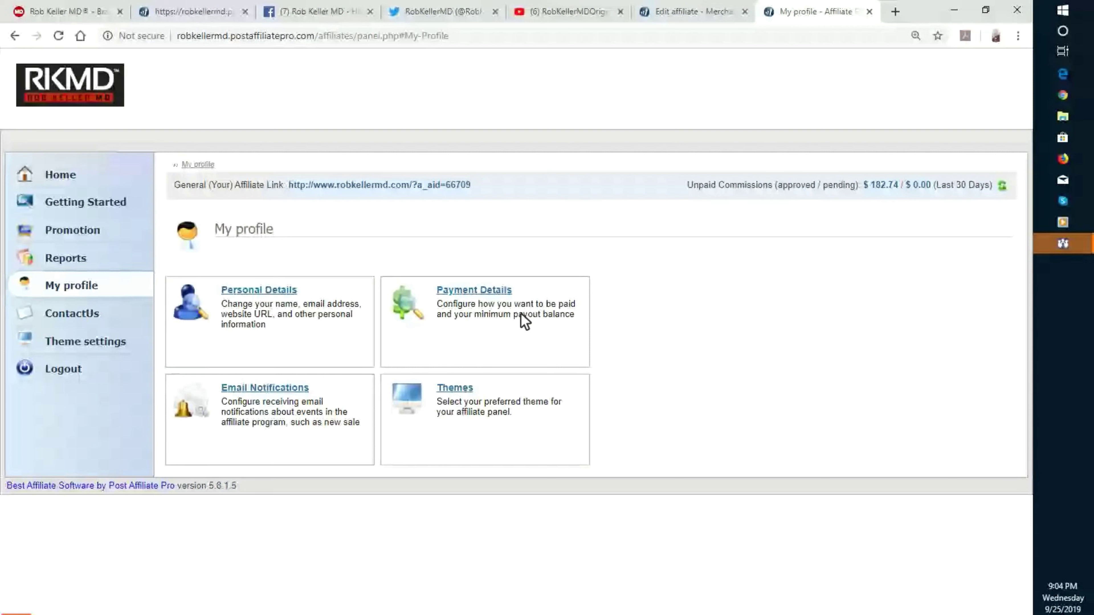
Step: Open the Email Notifications section from My profile
click(257, 390)
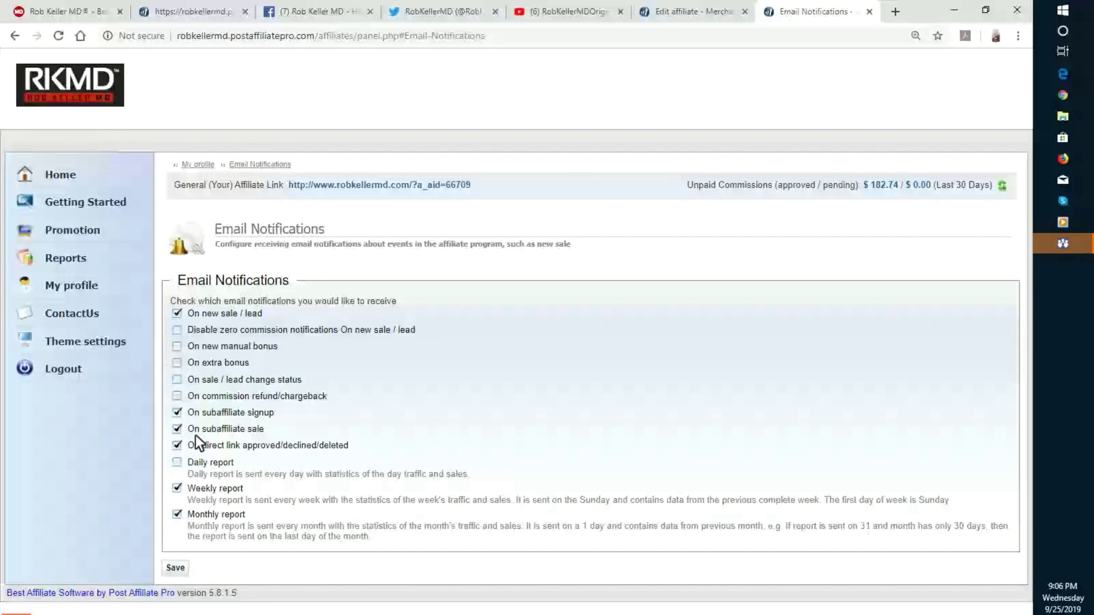
Step: Turn off the 'On subaffiliate sale' and 'Weekly report' notifications and save
click(178, 429)
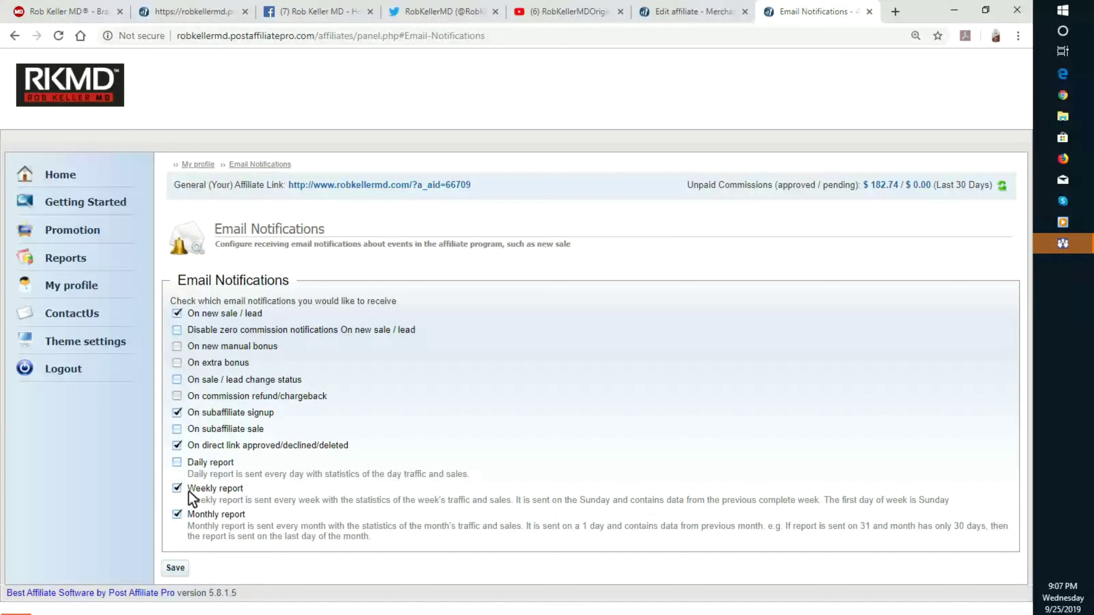
click(178, 489)
click(181, 571)
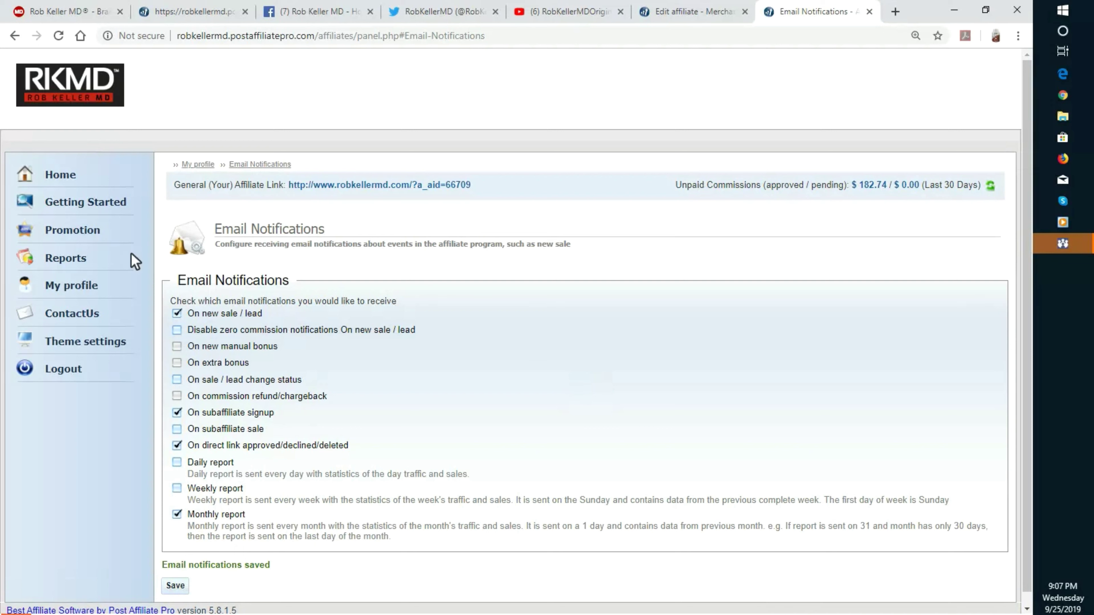
Step: Expand Reports and open the Commissions report of 6150 transactions
click(71, 257)
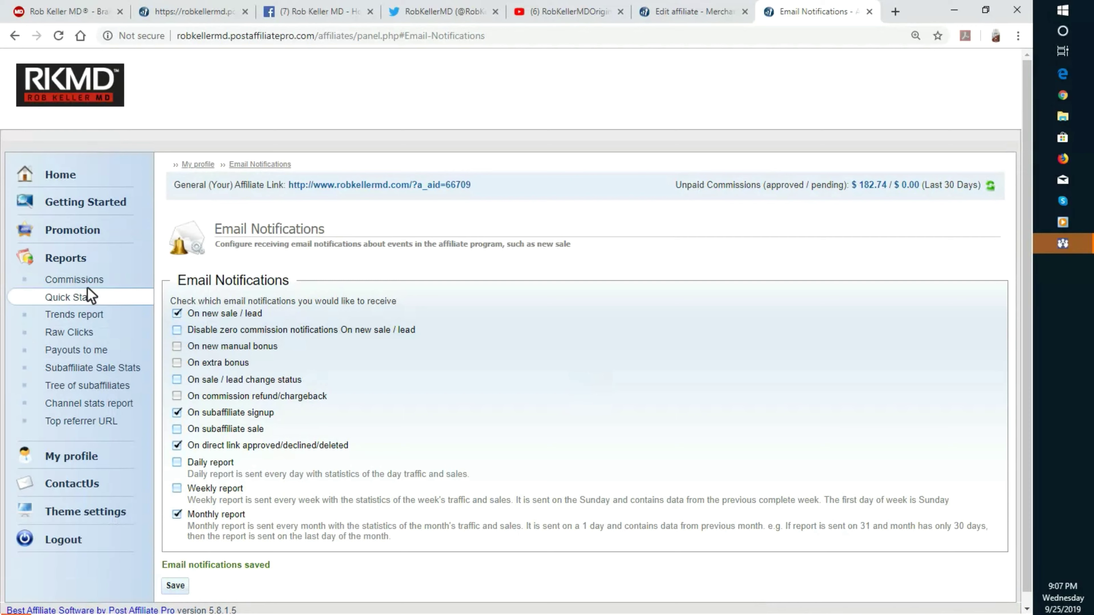
click(83, 280)
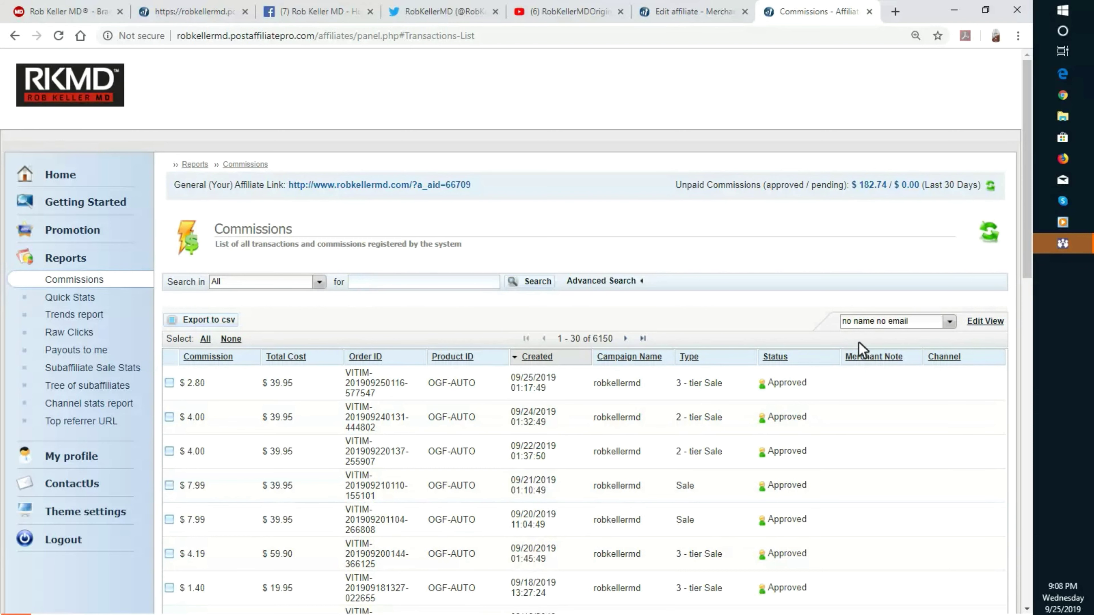
scroll(862, 342, down, 1)
scroll(808, 345, down, 2)
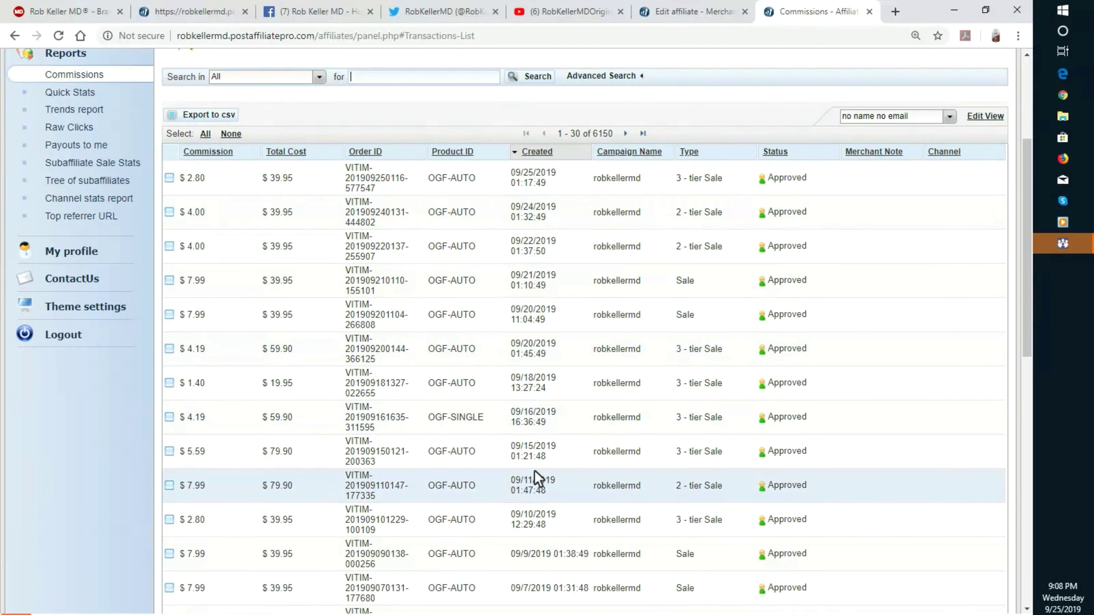
scroll(534, 471, down, 4)
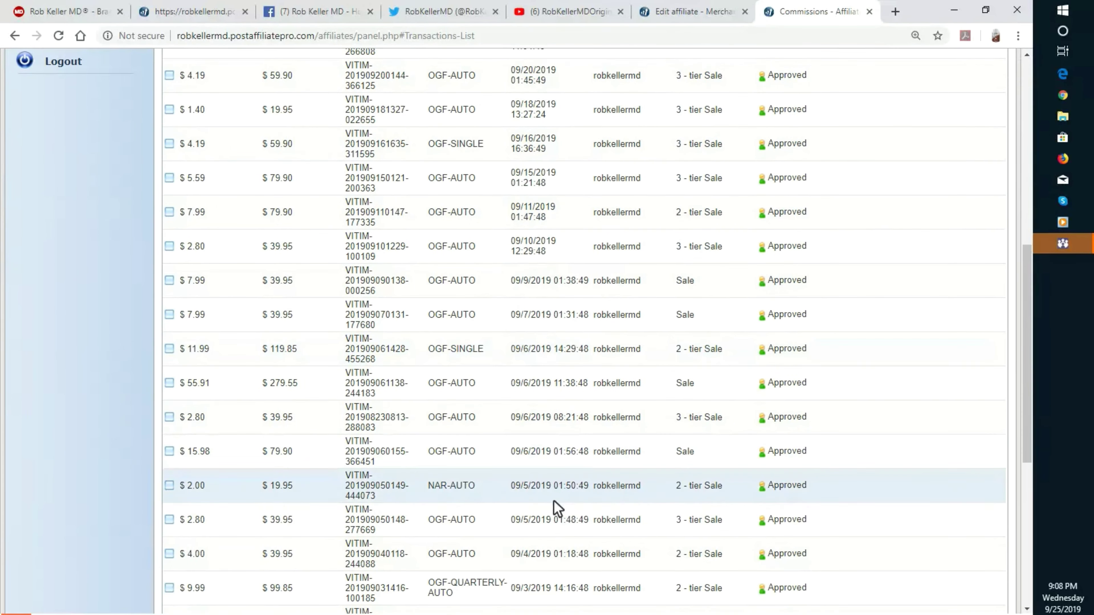
scroll(557, 508, down, 4)
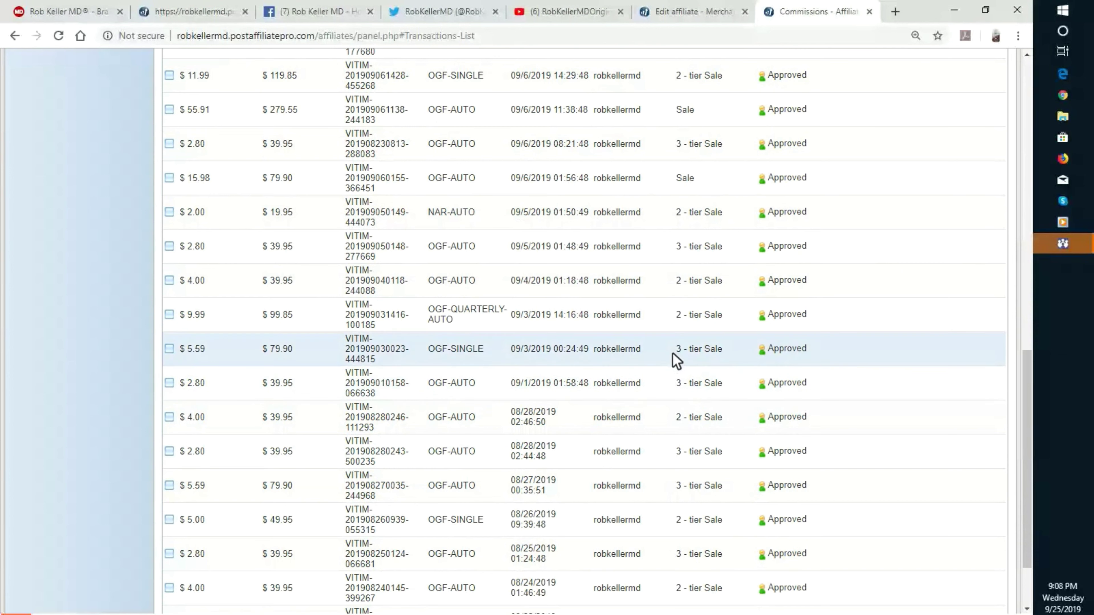
scroll(712, 366, up, 1)
scroll(715, 371, up, 4)
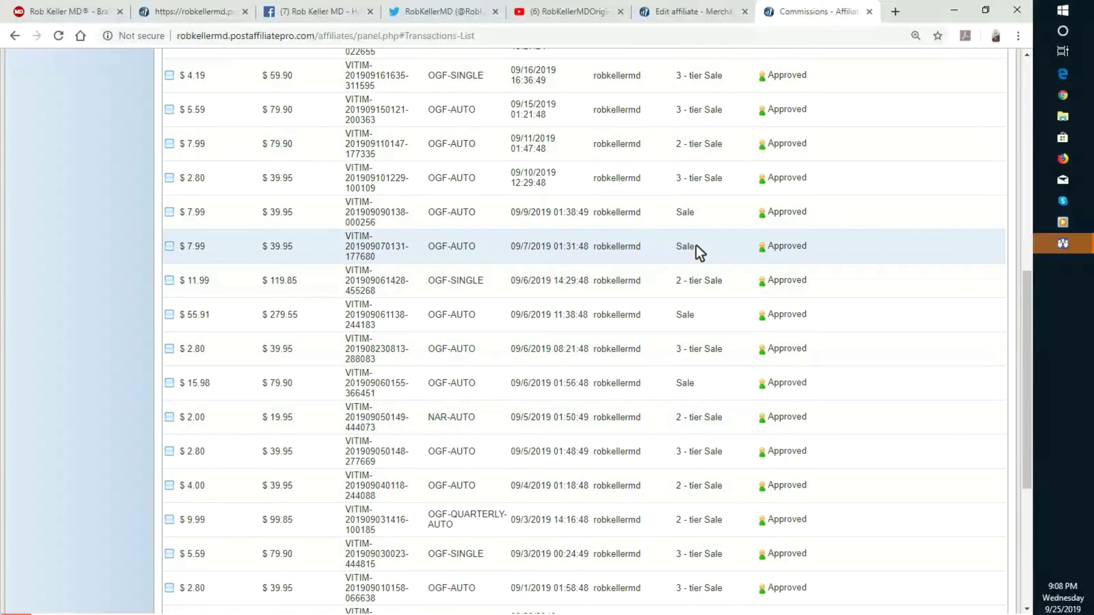
scroll(698, 249, up, 5)
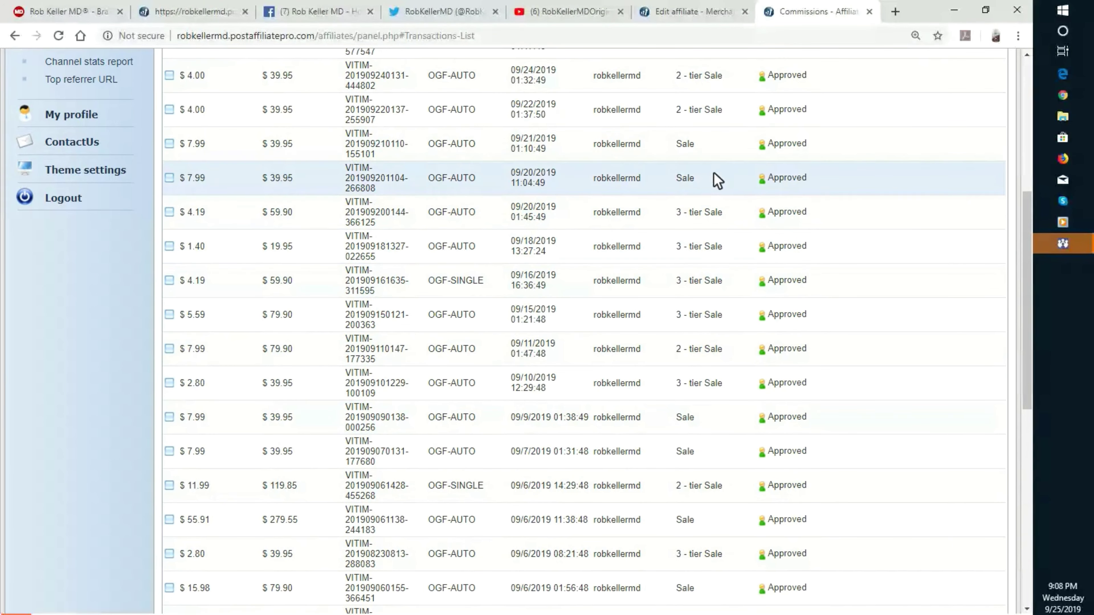
scroll(713, 181, up, 2)
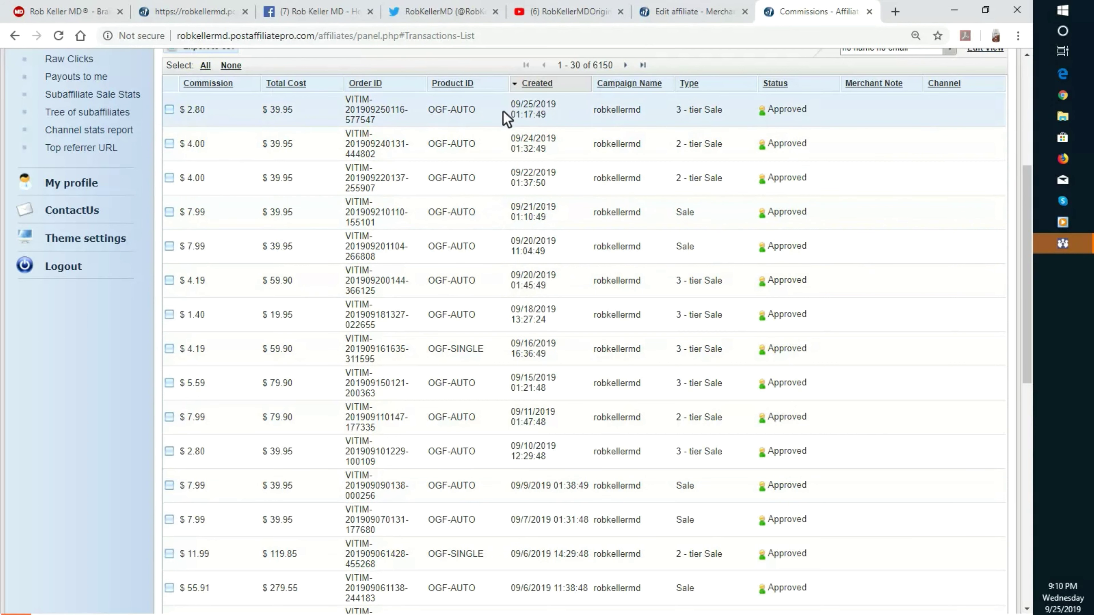
scroll(517, 100, up, 2)
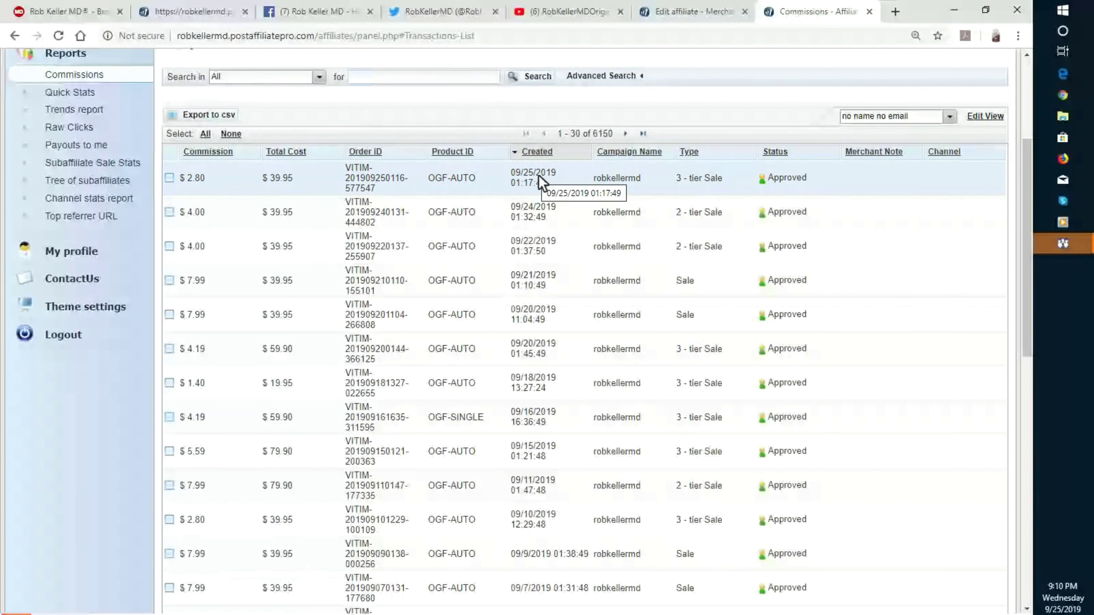
scroll(531, 195, up, 2)
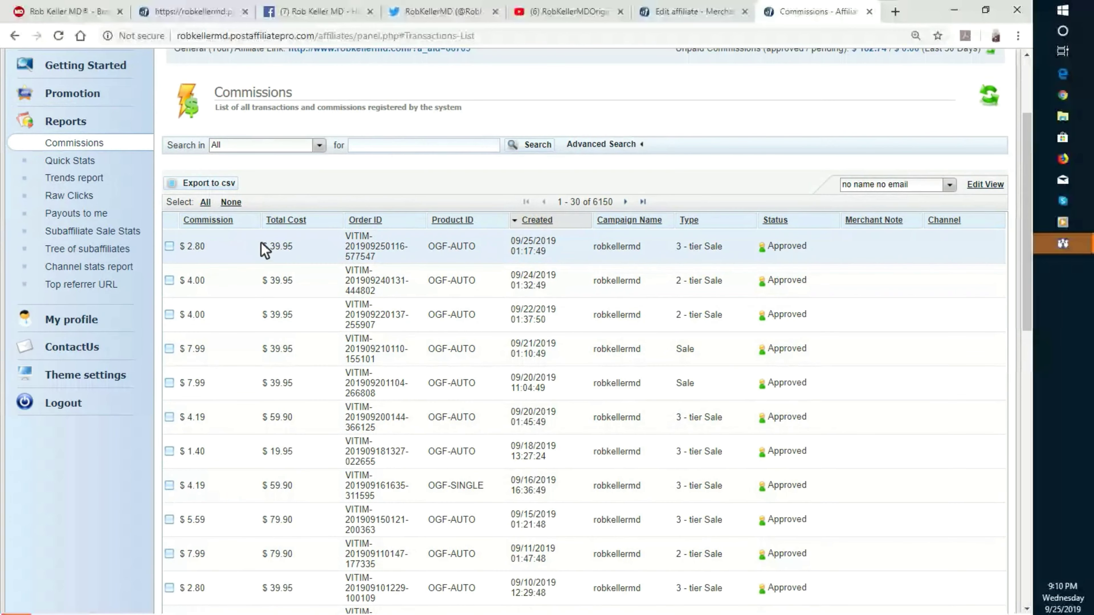
scroll(370, 364, up, 2)
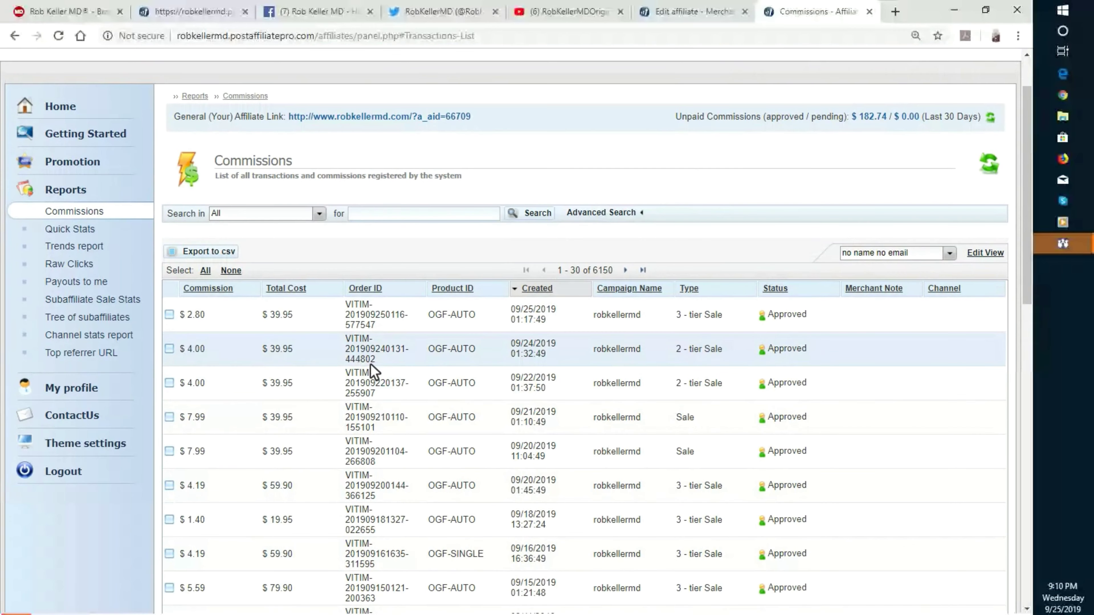
Step: View Quick Stats, Trends and Raw Clicks in turn, ending on Payouts to me
click(89, 230)
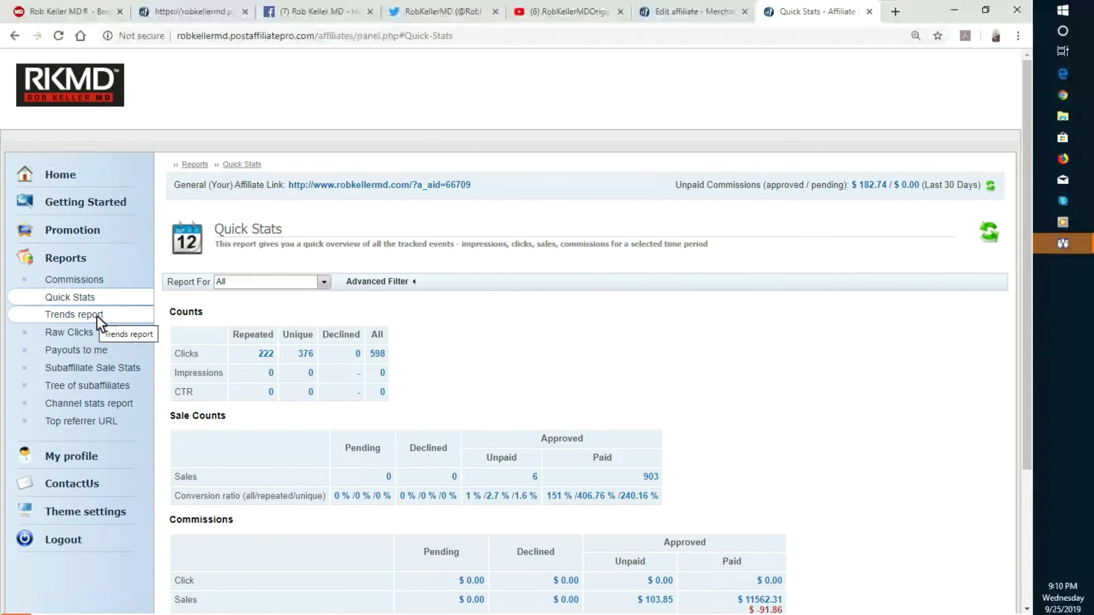
click(96, 317)
click(92, 332)
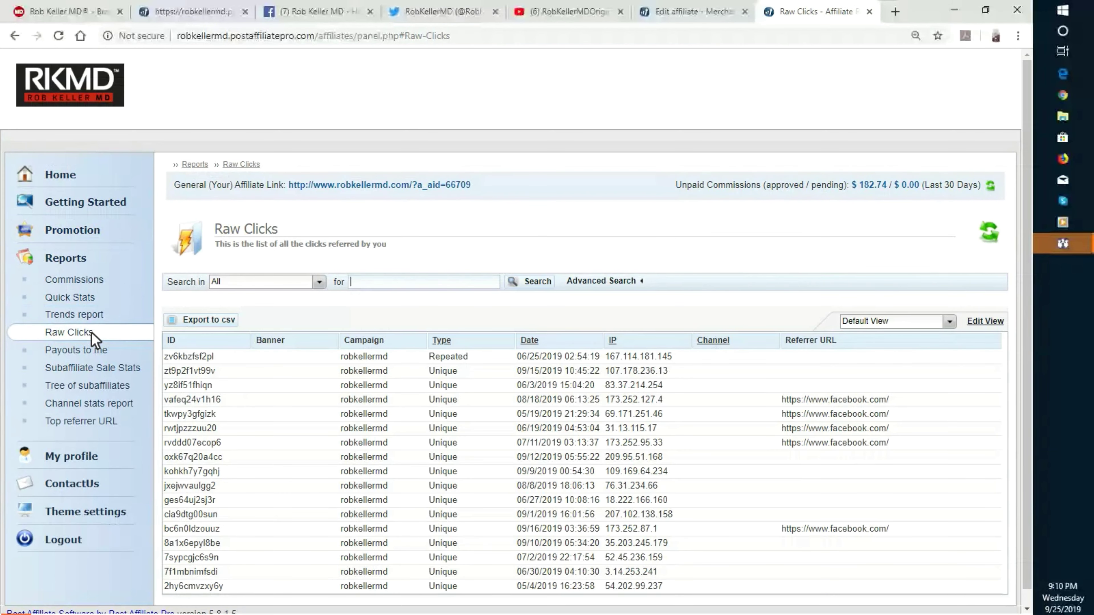
click(91, 354)
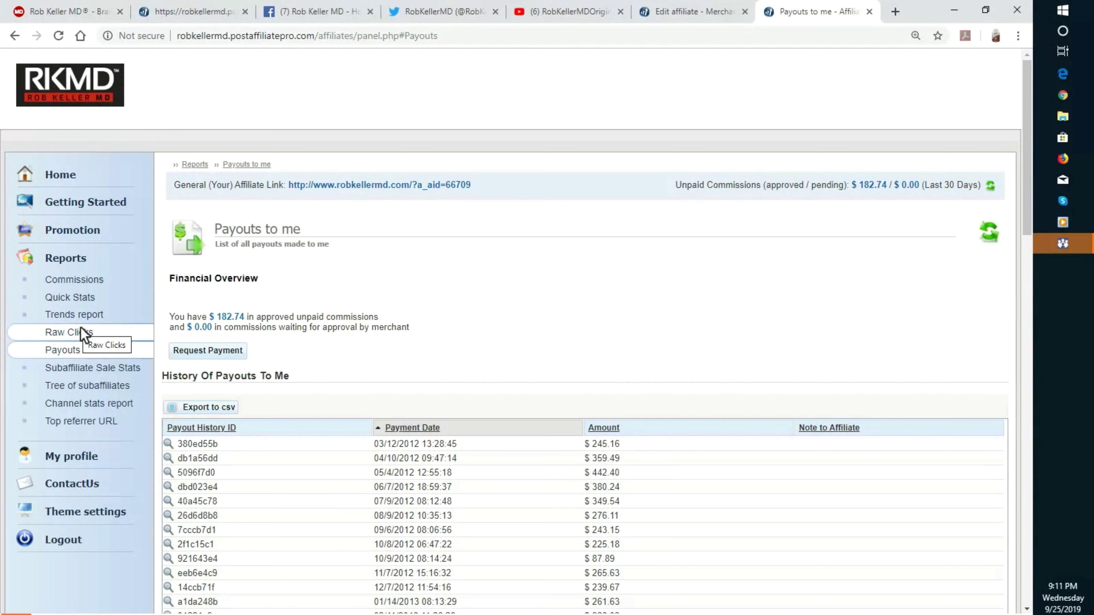
Step: Sort payout history by Payment Date descending, putting the $139.18 09/11/2019 payout first
scroll(78, 309, down, 1)
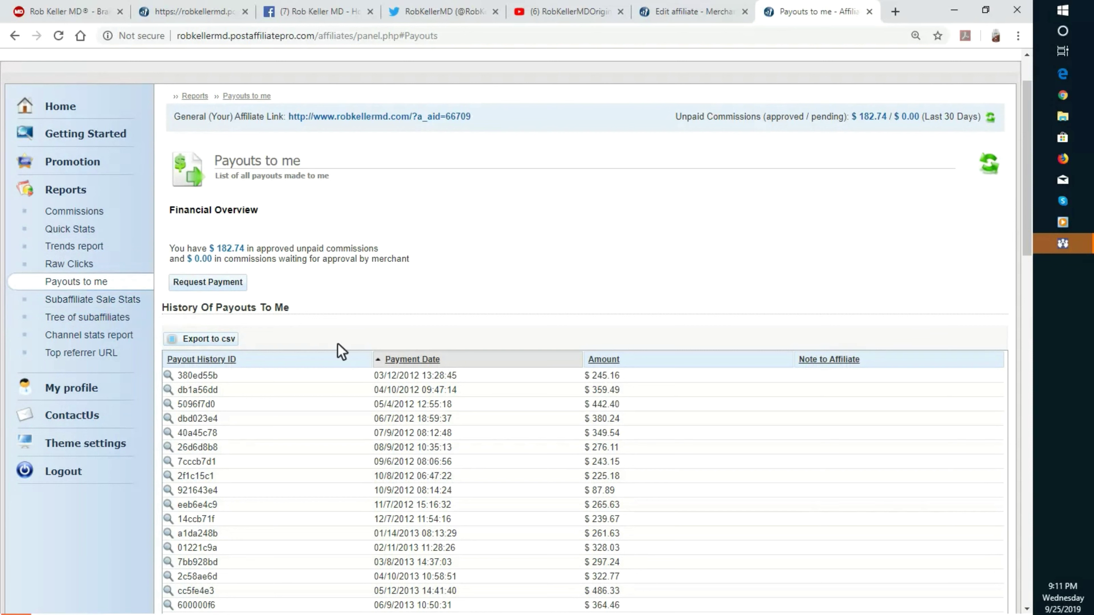
scroll(409, 227, down, 2)
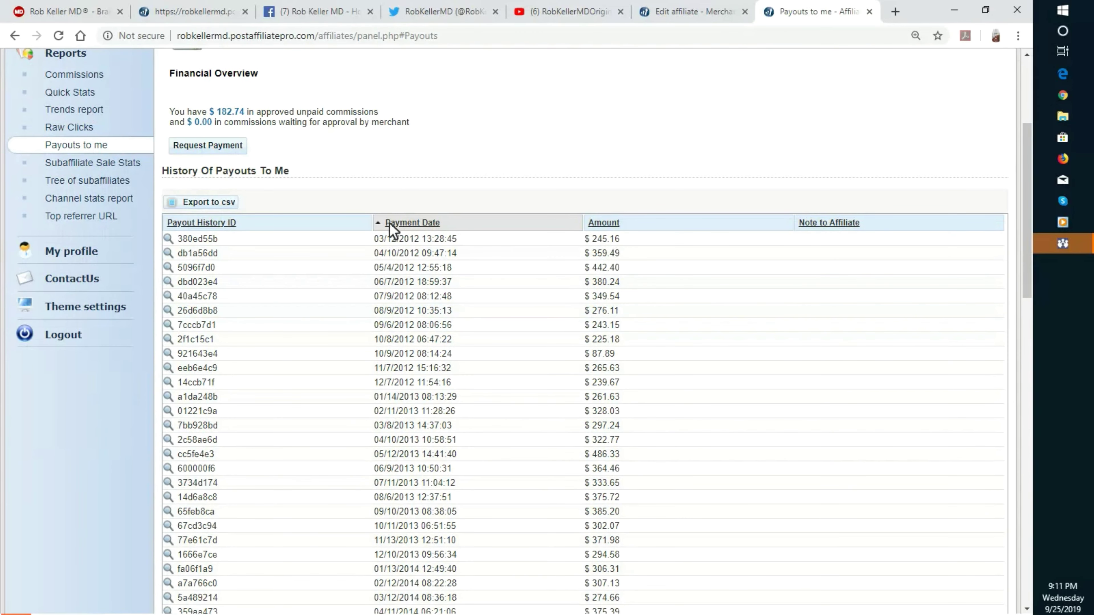
click(408, 226)
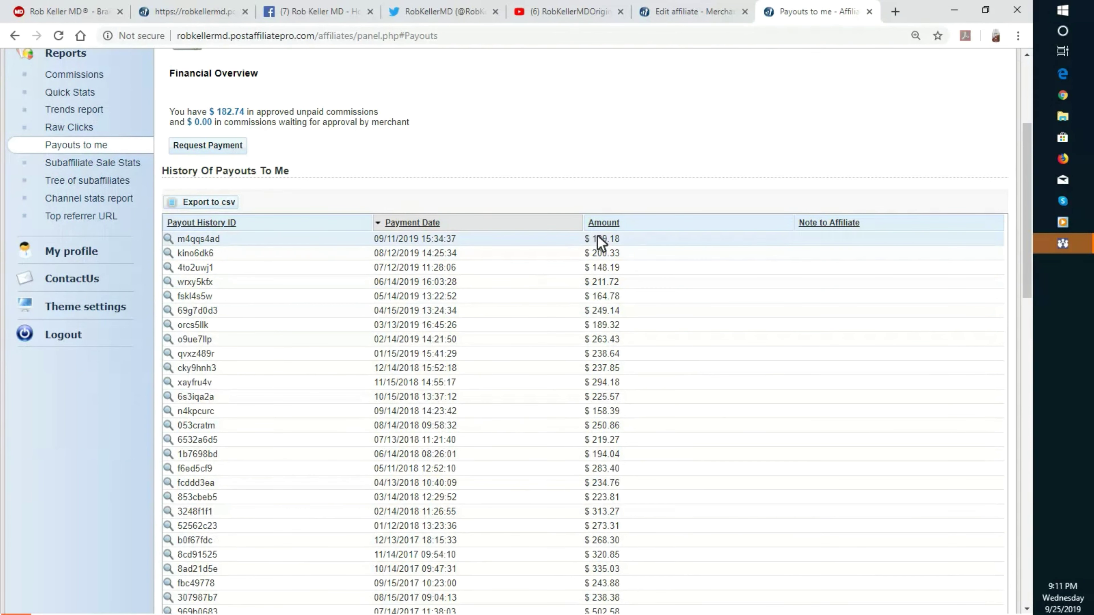
scroll(568, 444, down, 3)
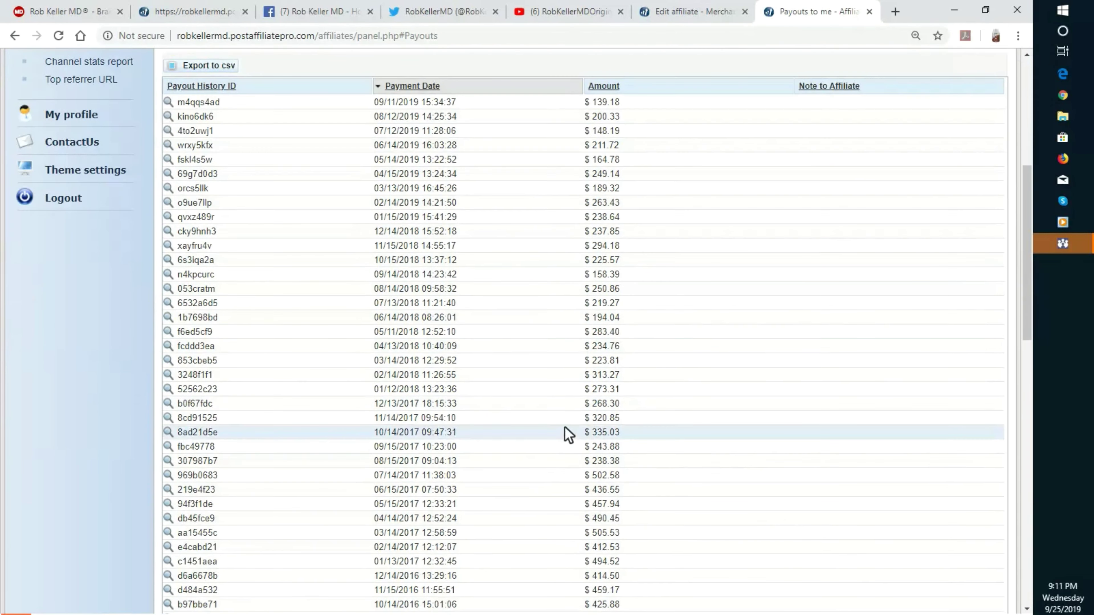
scroll(566, 433, up, 7)
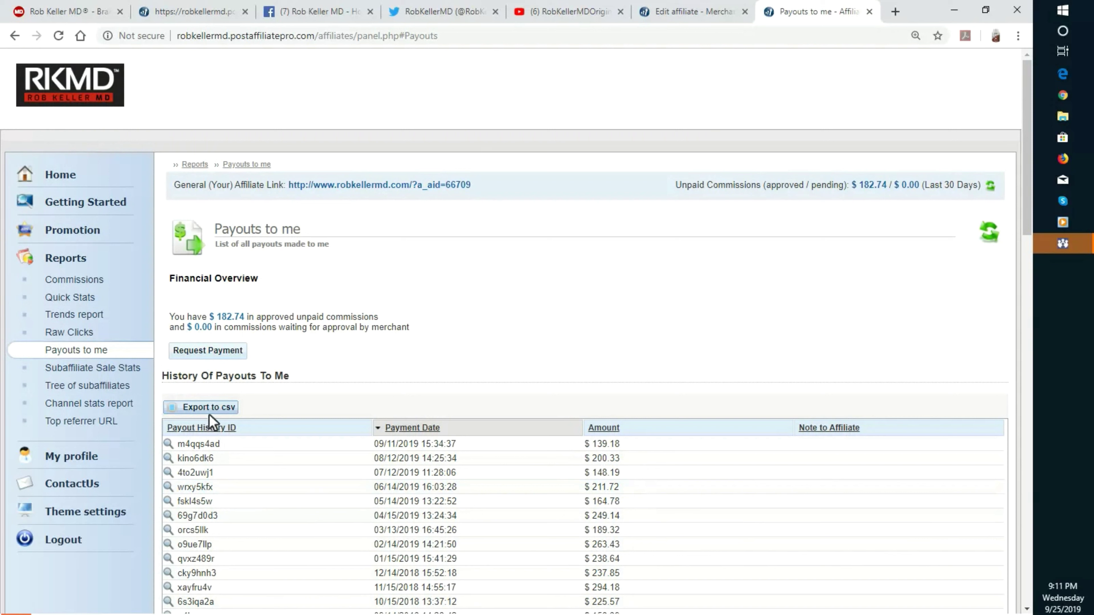
Step: Open Subaffiliate Sale Stats, showing nine subaffiliates with 1658 sales and $6426.00 commissions
click(91, 369)
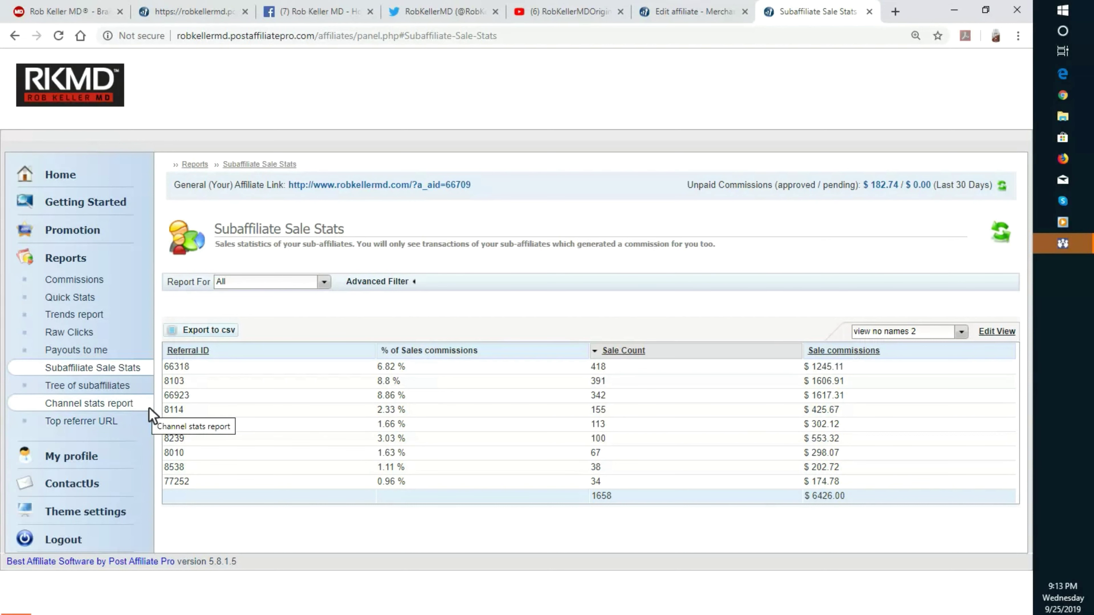
Step: Return to the Commissions report listing all 6150 transactions
click(103, 281)
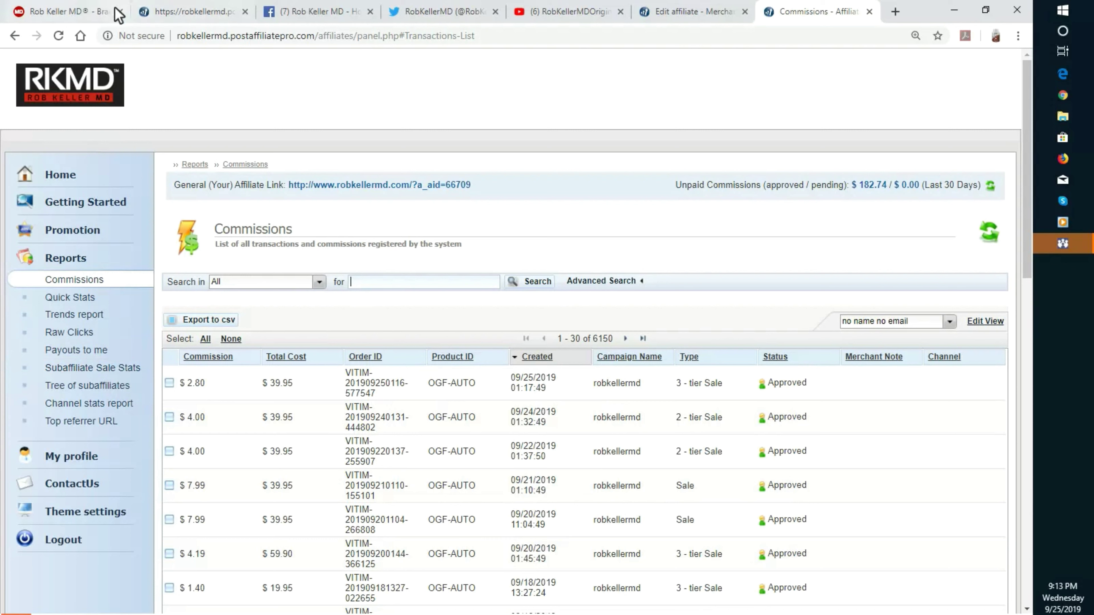
Step: Go to robkellermd.com, open the OGF Glutathione 180ct product page and select the $39.95 monthly Subscribe & Save option
click(69, 11)
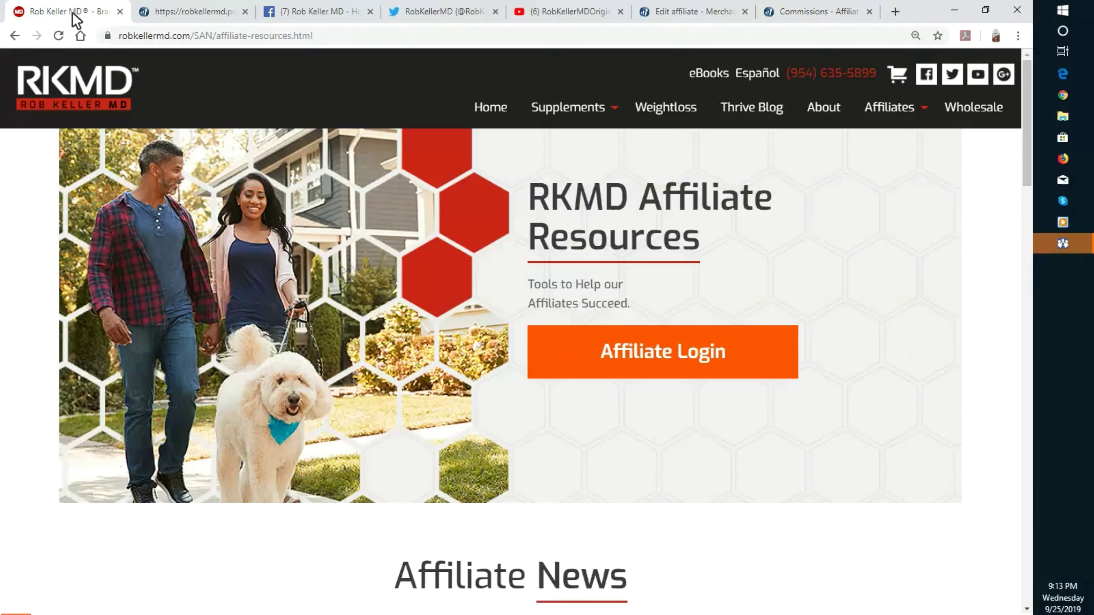
click(496, 111)
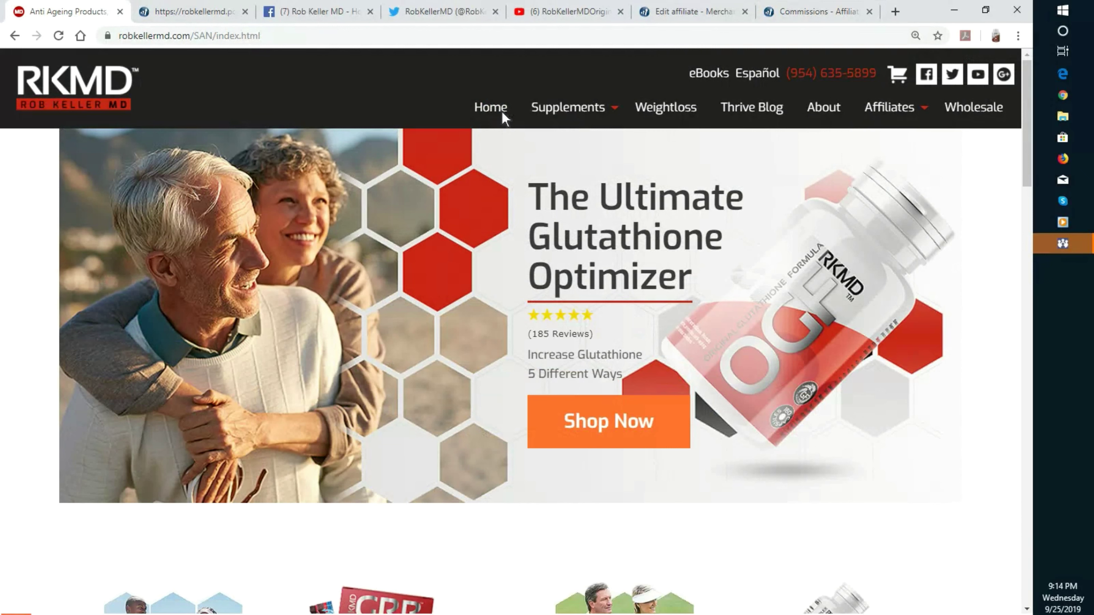
mouse_move(608, 113)
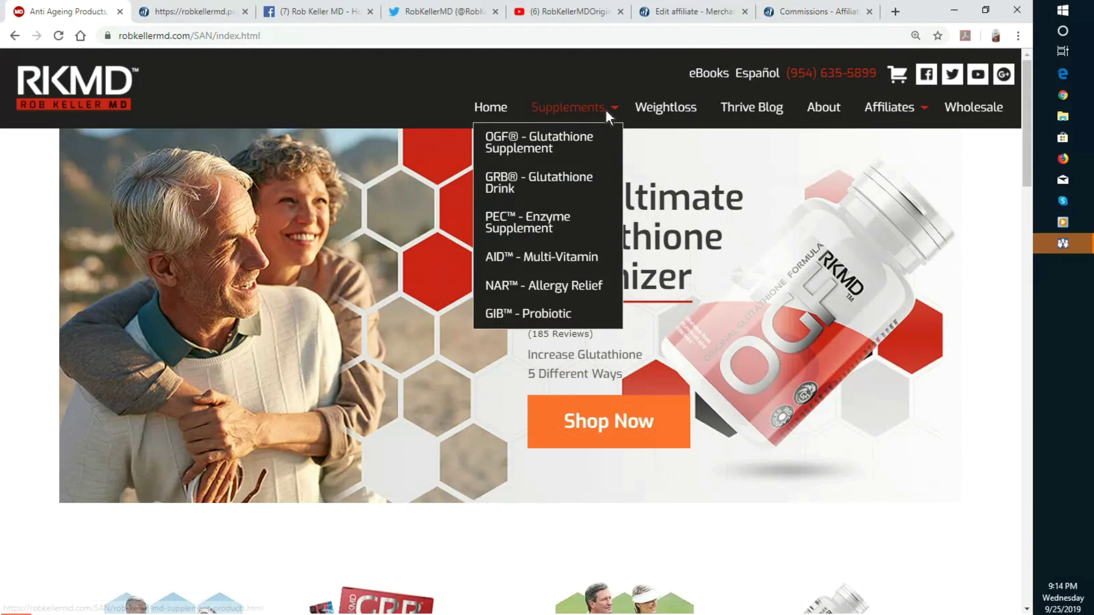
click(573, 140)
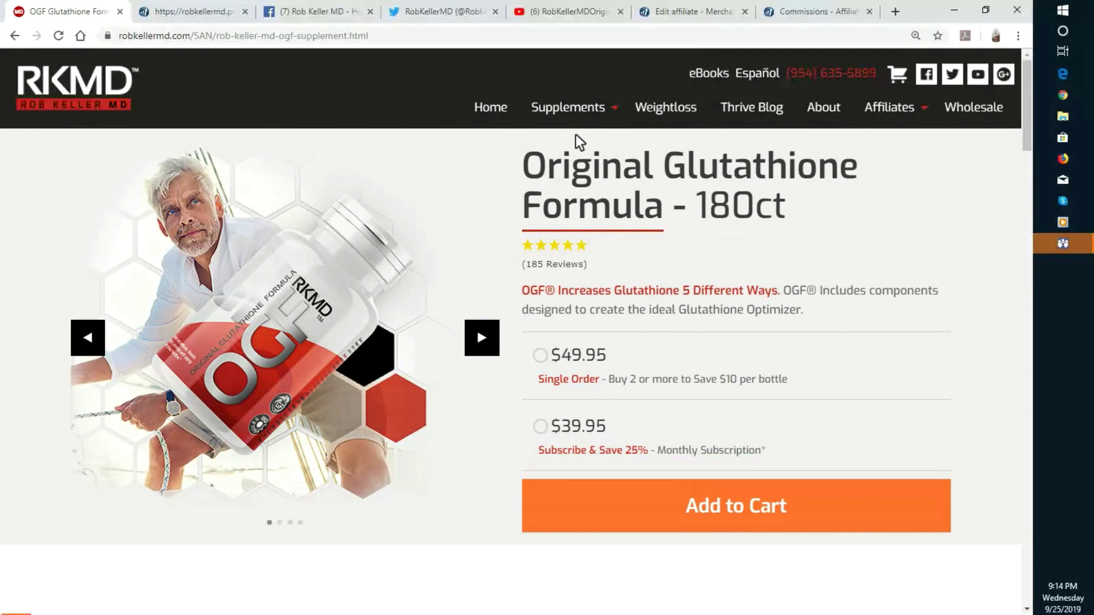
mouse_move(600, 106)
click(579, 426)
Step: Add the monthly OGF subscription to the cart and apply the affiliate coupon code for $20 off
click(711, 504)
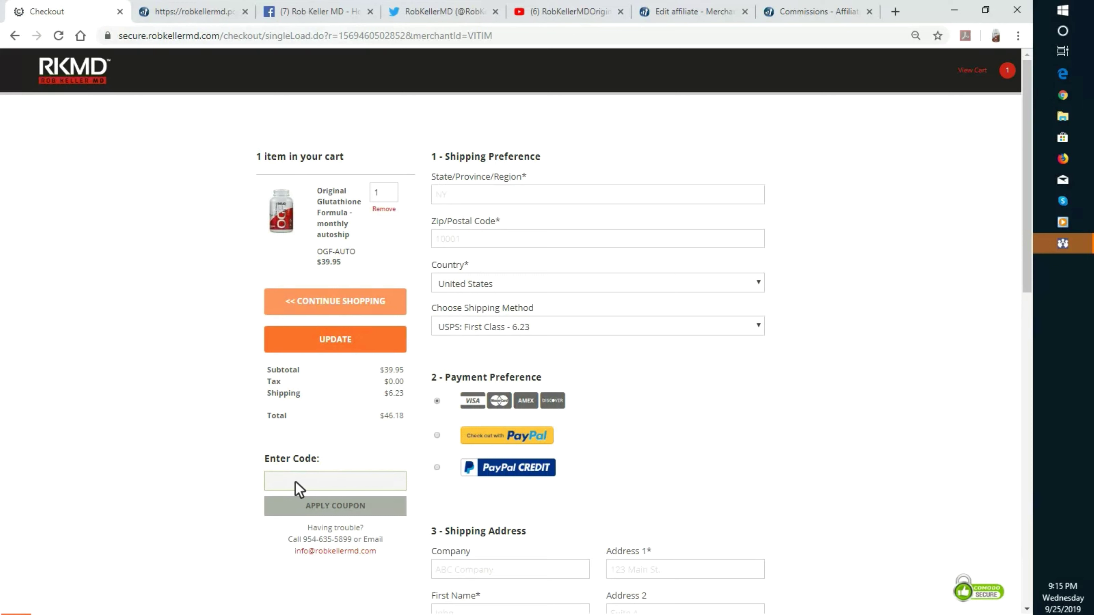
text(RKMD59765)
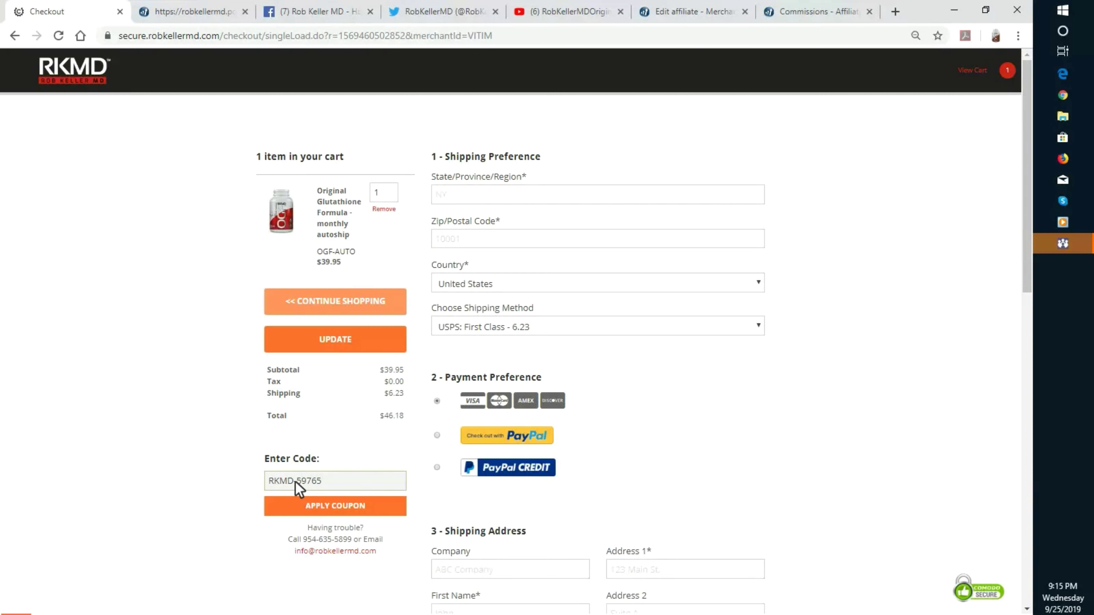
key(Return)
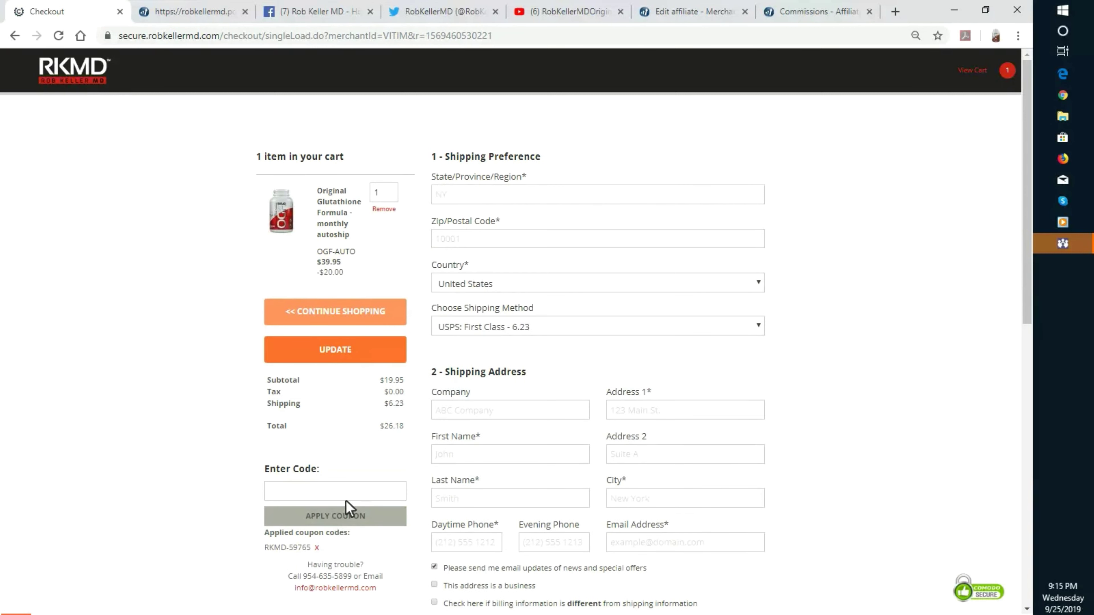
Step: Scroll through the checkout form showing the $26.18 total, then go back a page
scroll(289, 490, down, 1)
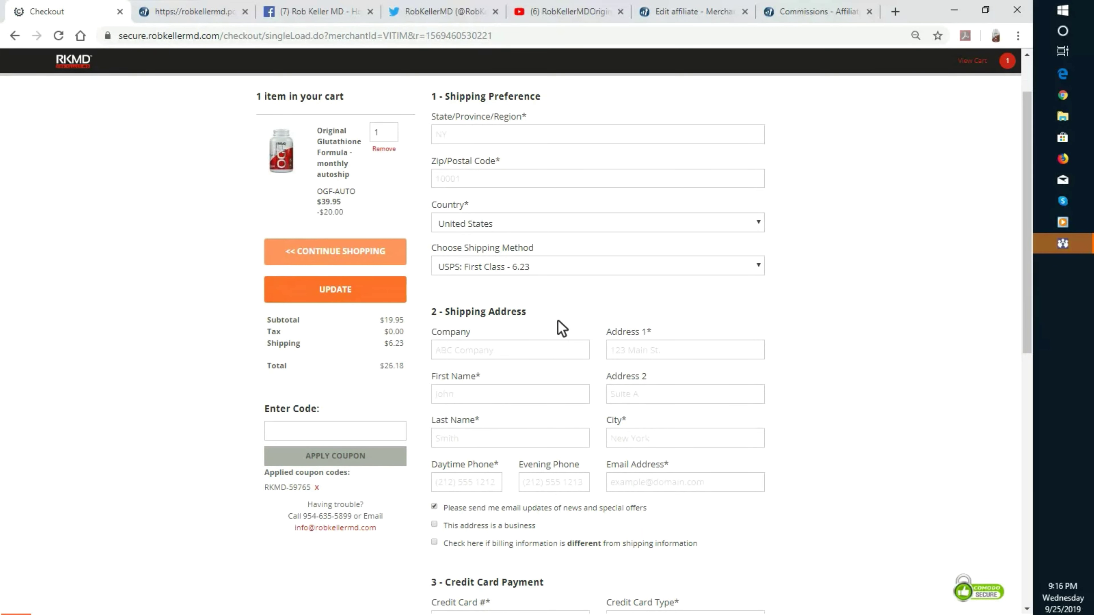
scroll(801, 347, down, 5)
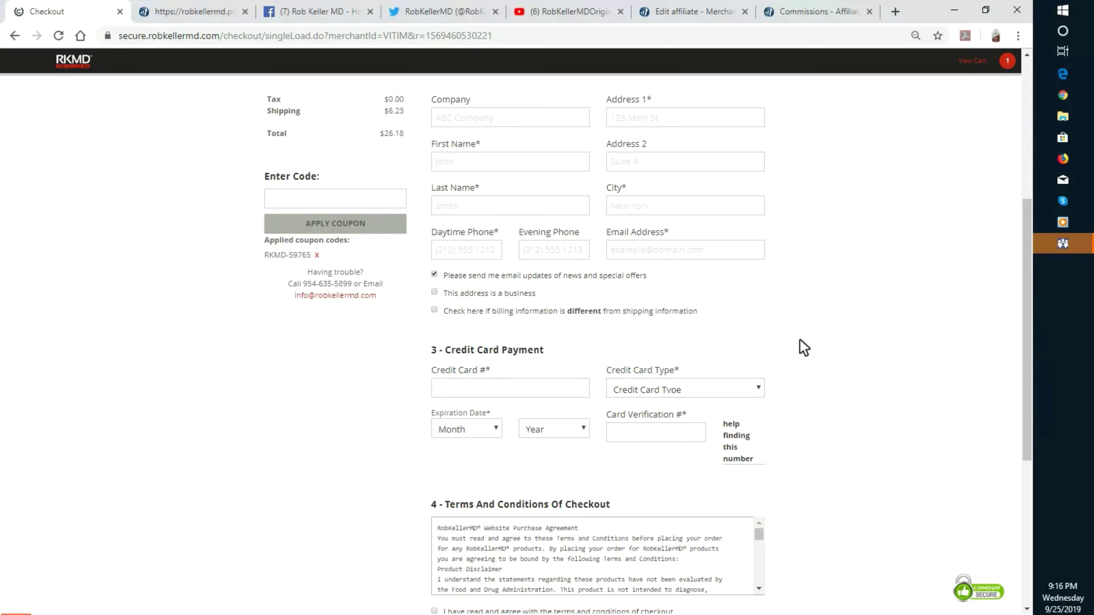
scroll(804, 347, down, 2)
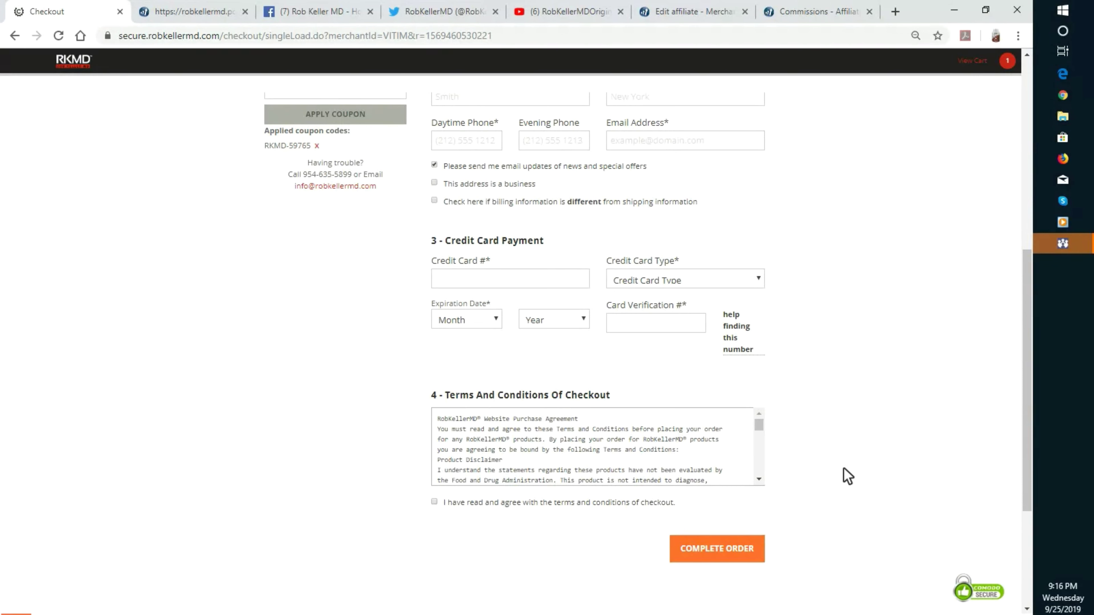
scroll(845, 476, up, 6)
scroll(845, 479, up, 2)
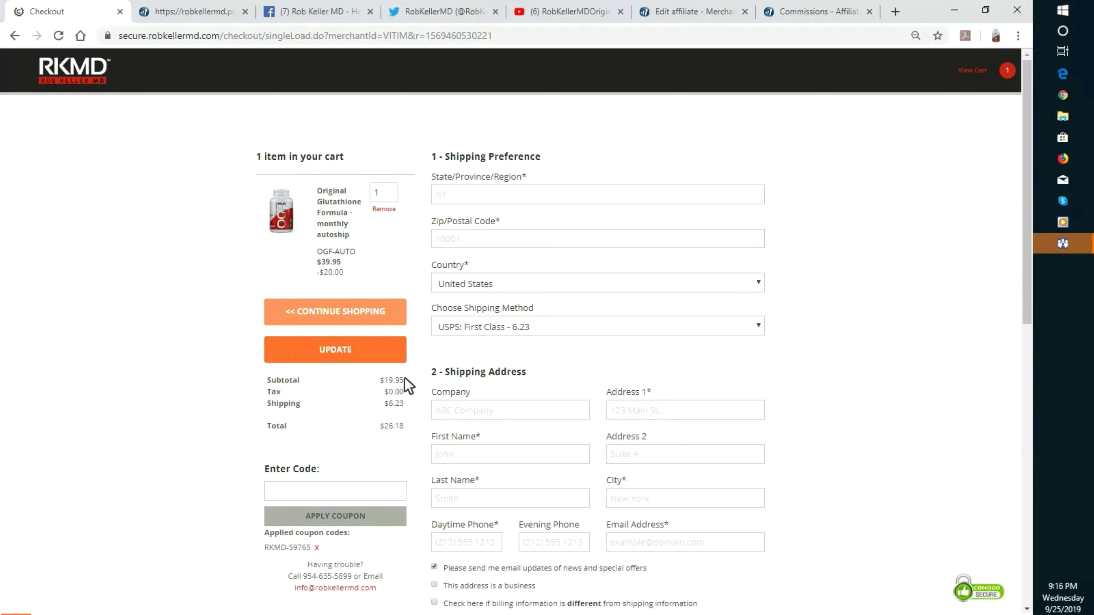
click(20, 37)
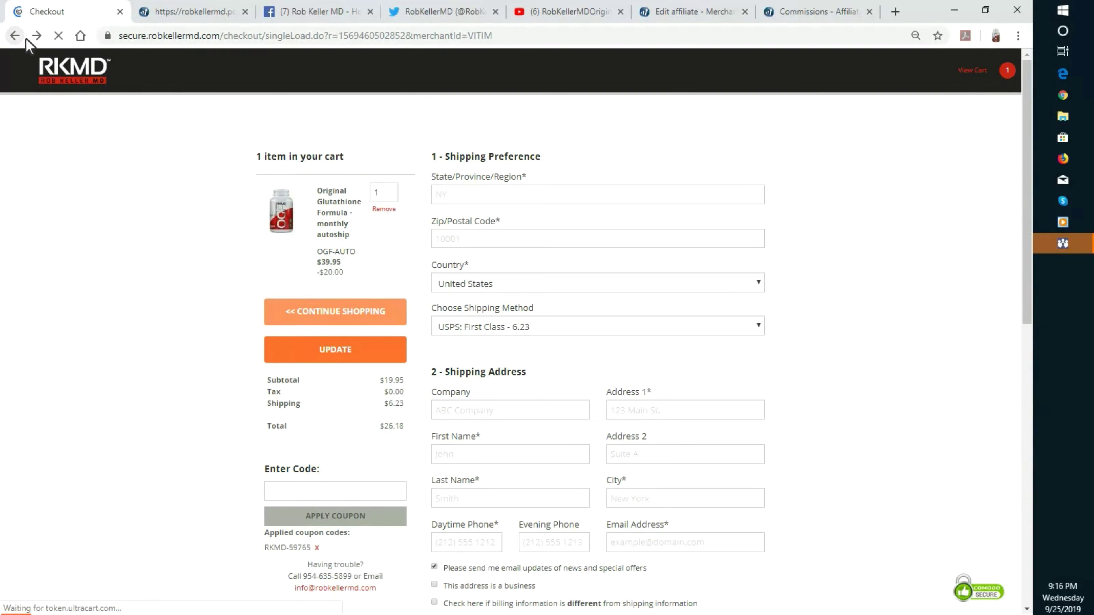
Step: Return to the robkellermd.com homepage and reopen the OGF® Glutathione Supplement page from Supplements
click(68, 74)
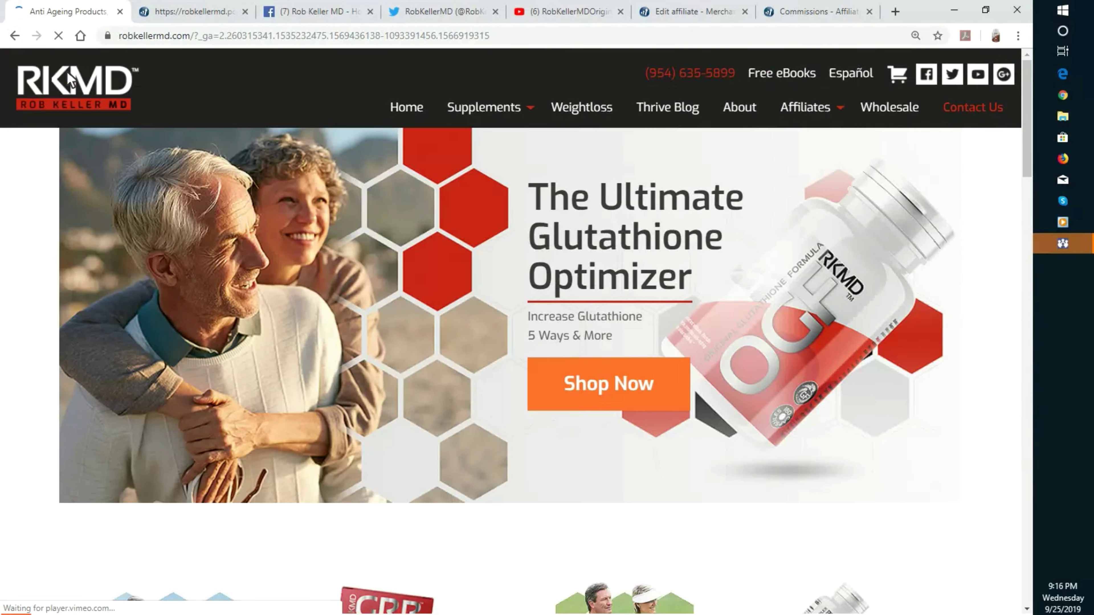
mouse_move(530, 108)
click(508, 146)
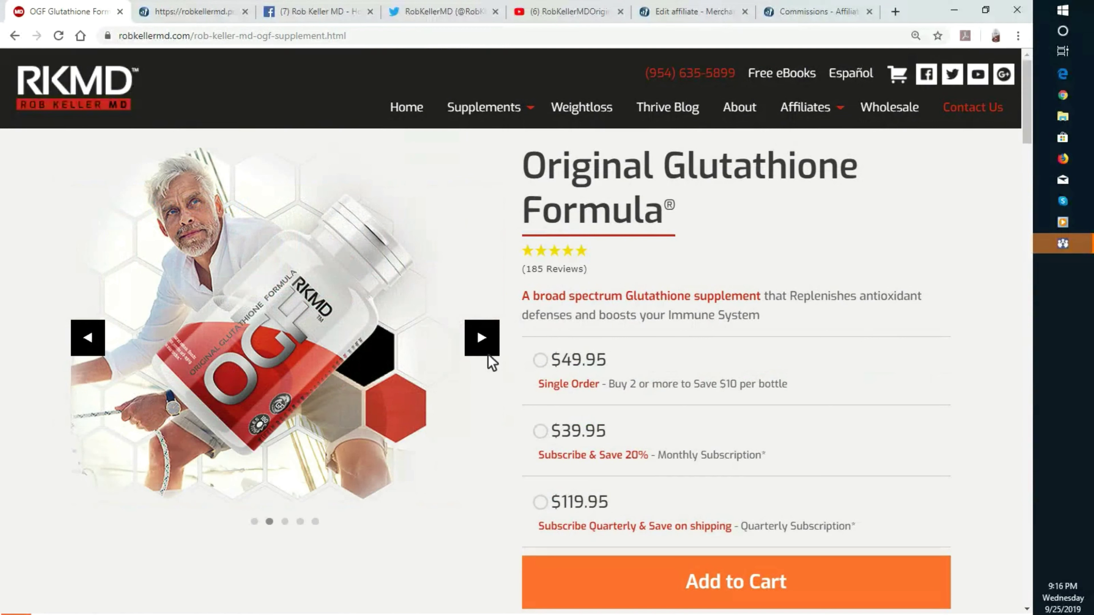
Step: Advance the product slideshow through the Supplement Facts and video slides back to the bottle image
click(483, 342)
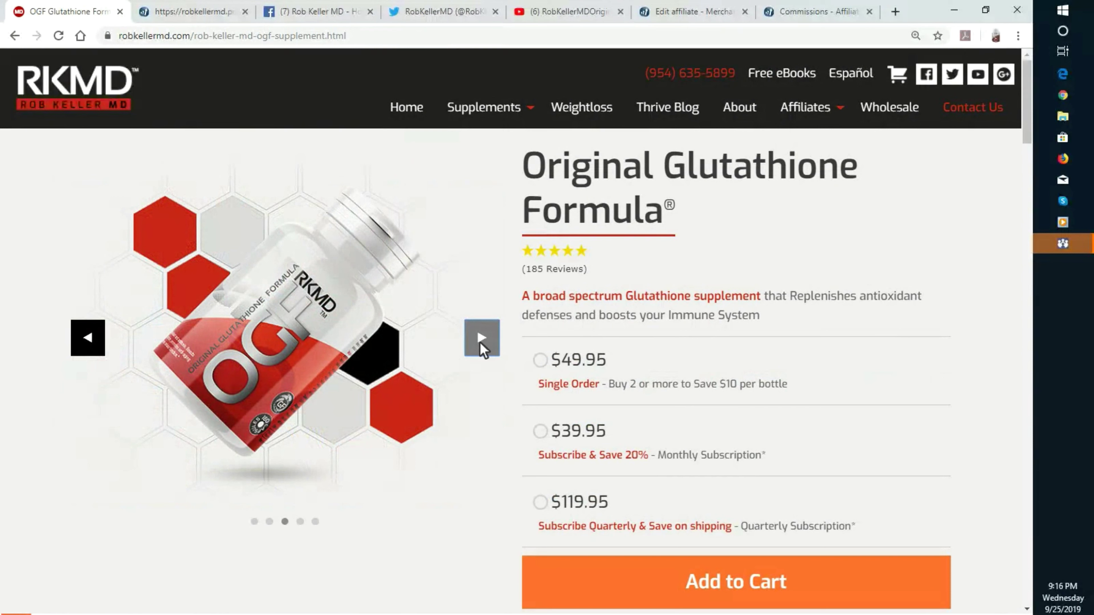
right_click(306, 337)
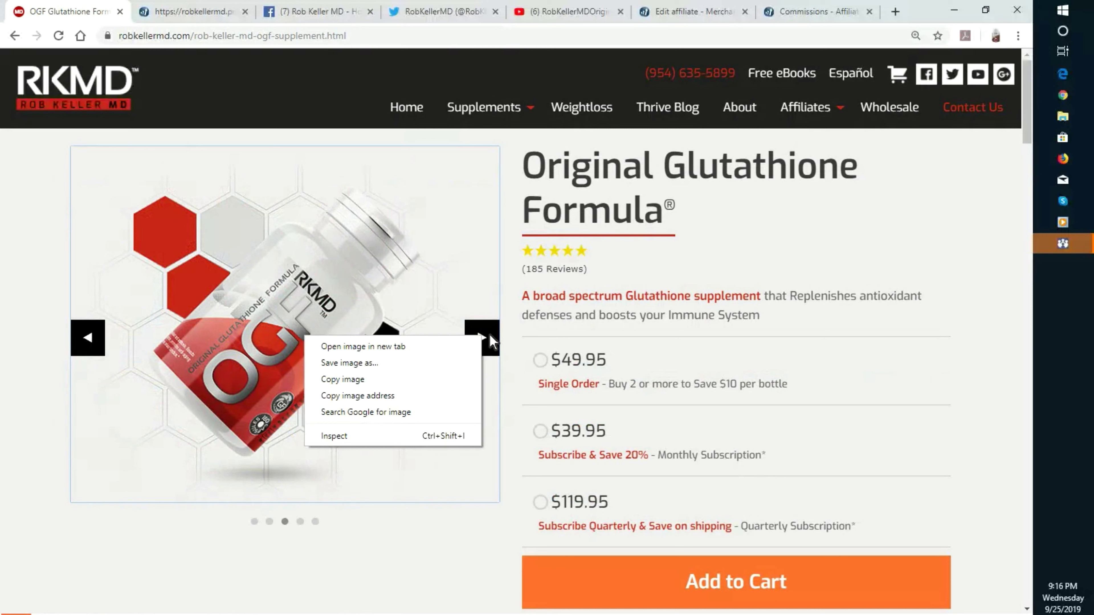
click(490, 335)
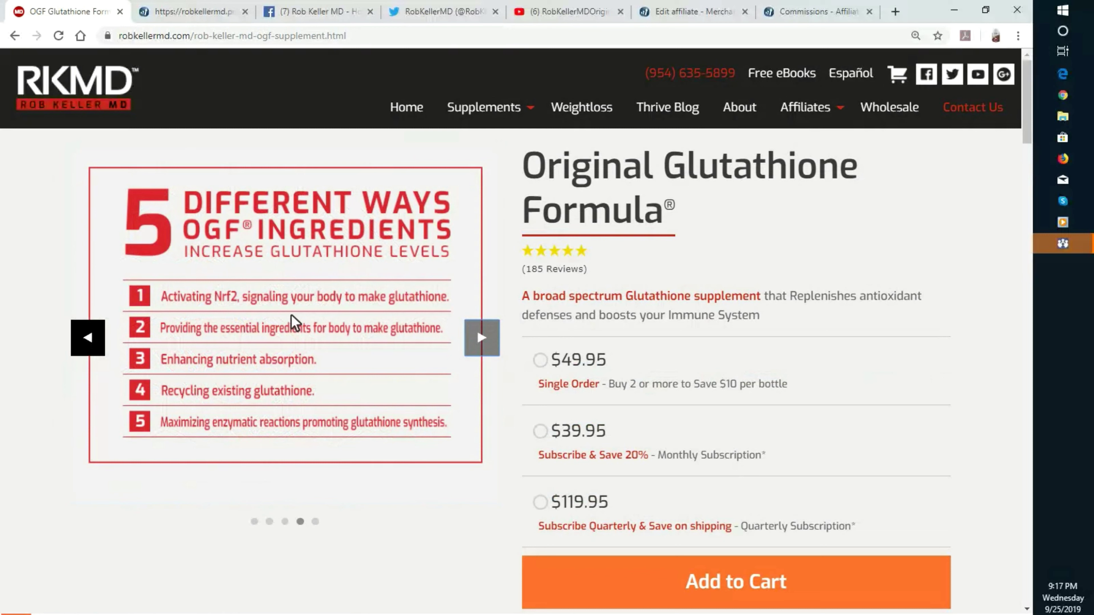
click(491, 337)
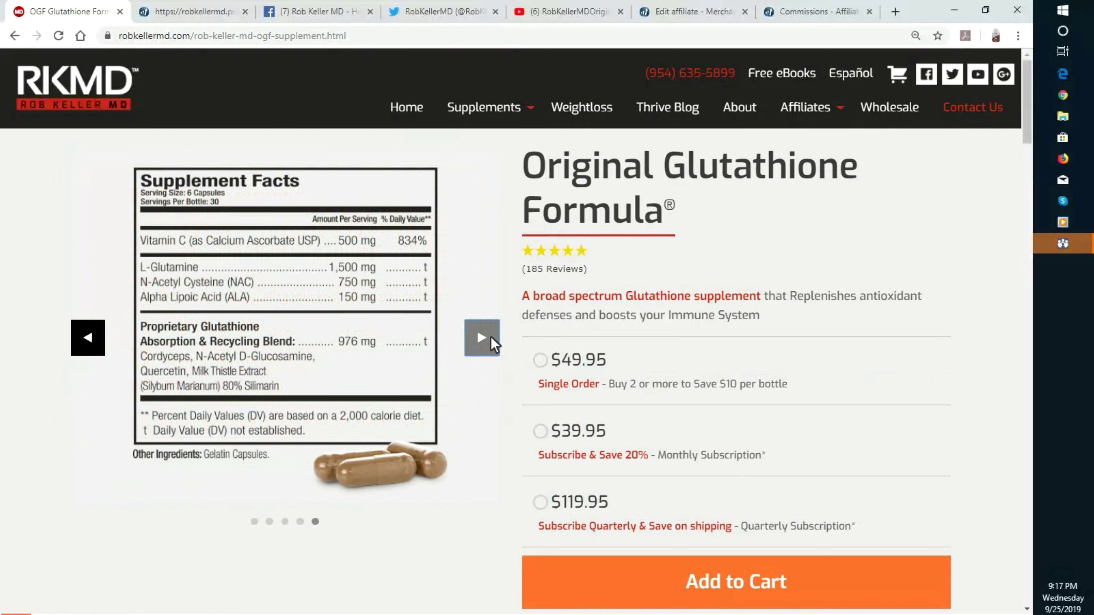
right_click(206, 209)
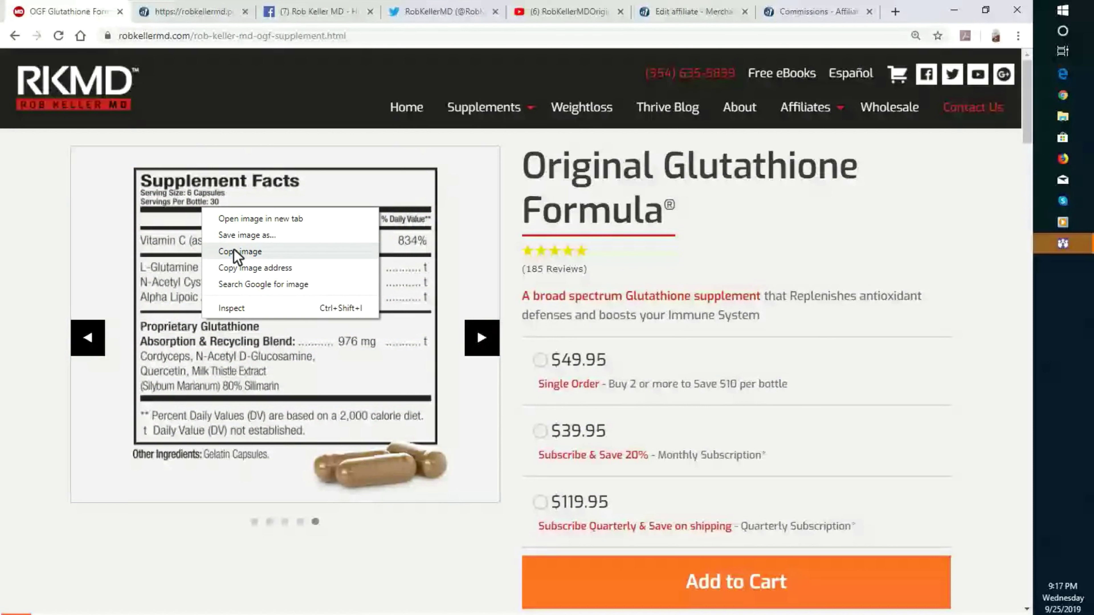
click(186, 520)
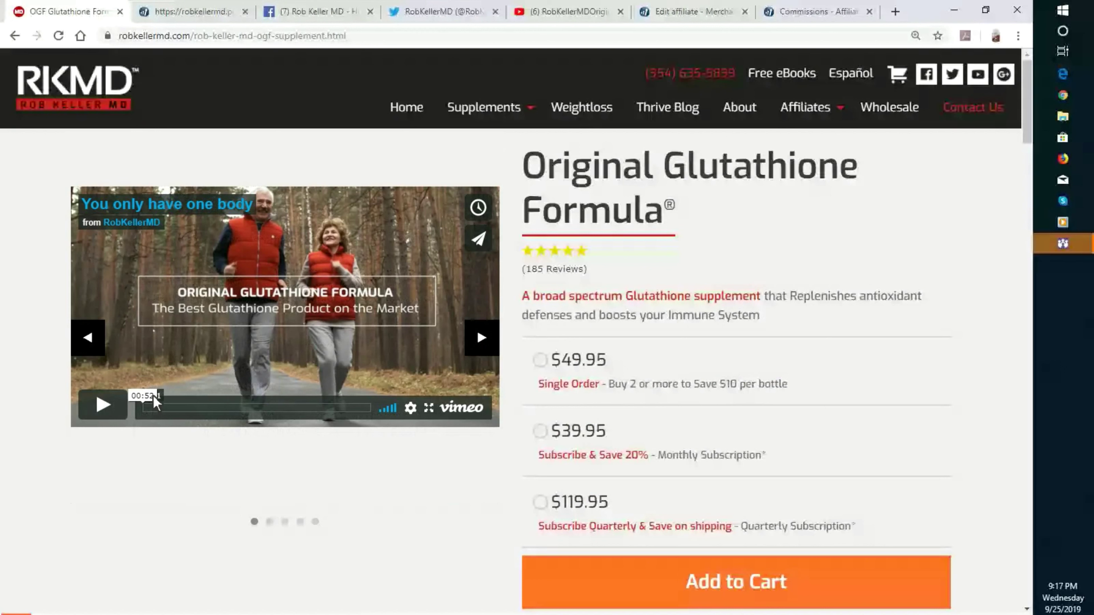
click(486, 340)
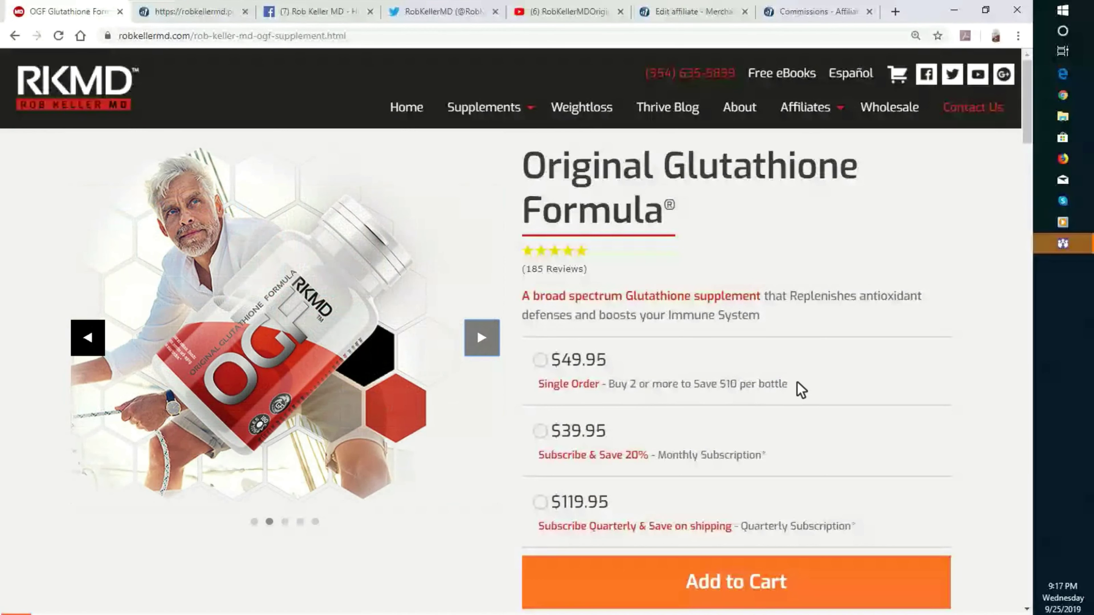
Step: Scroll the OGF page past '5 Ways' and 'Activate Nrf2' to the More Benefits list
scroll(797, 382, down, 10)
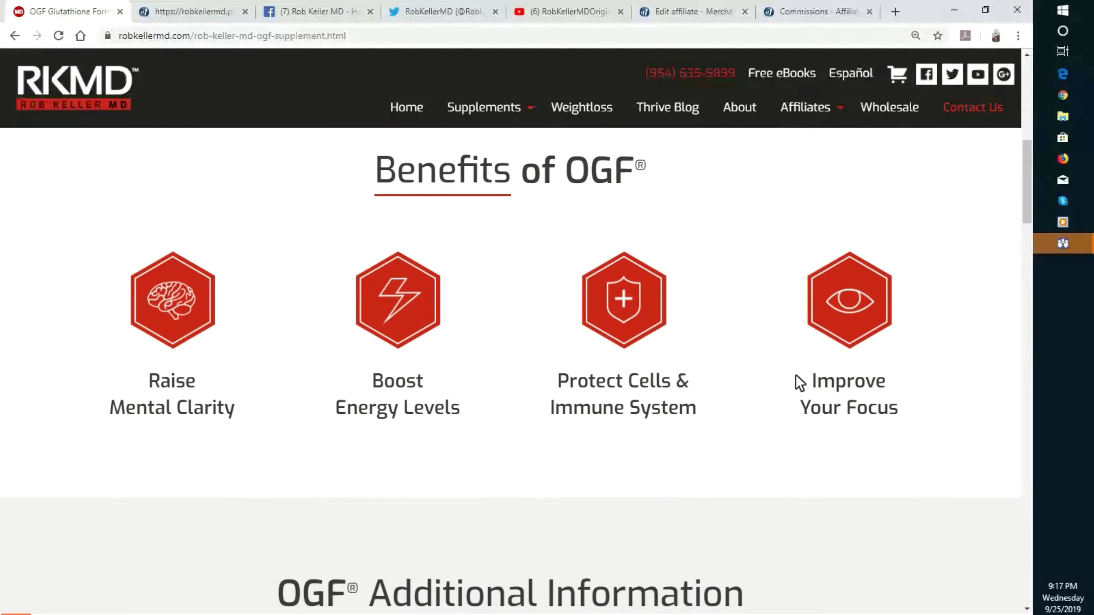
scroll(800, 382, down, 2)
scroll(800, 383, down, 10)
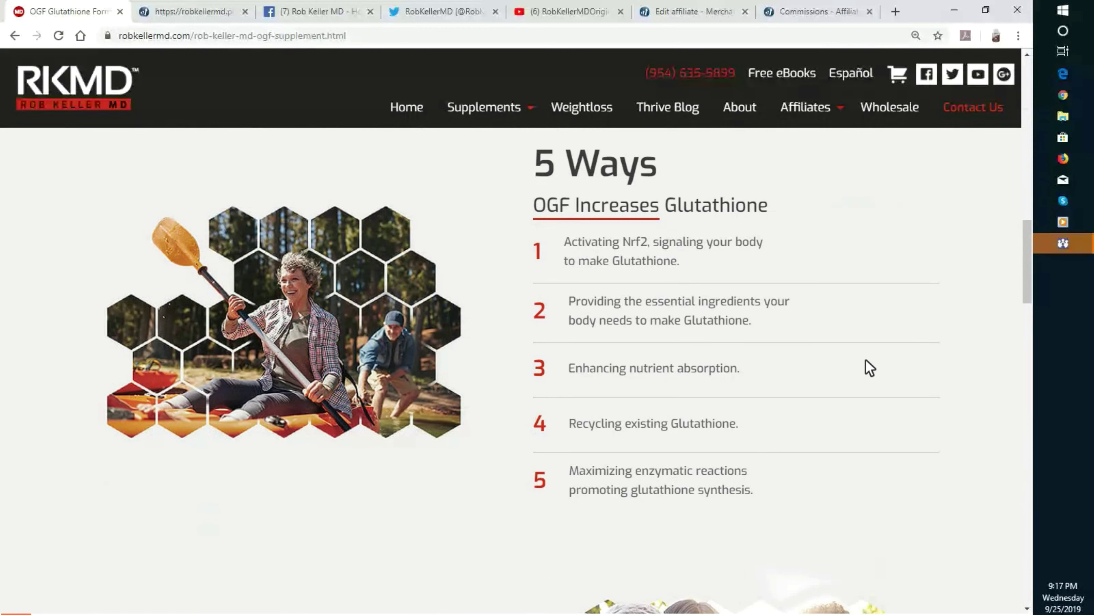
scroll(868, 369, down, 6)
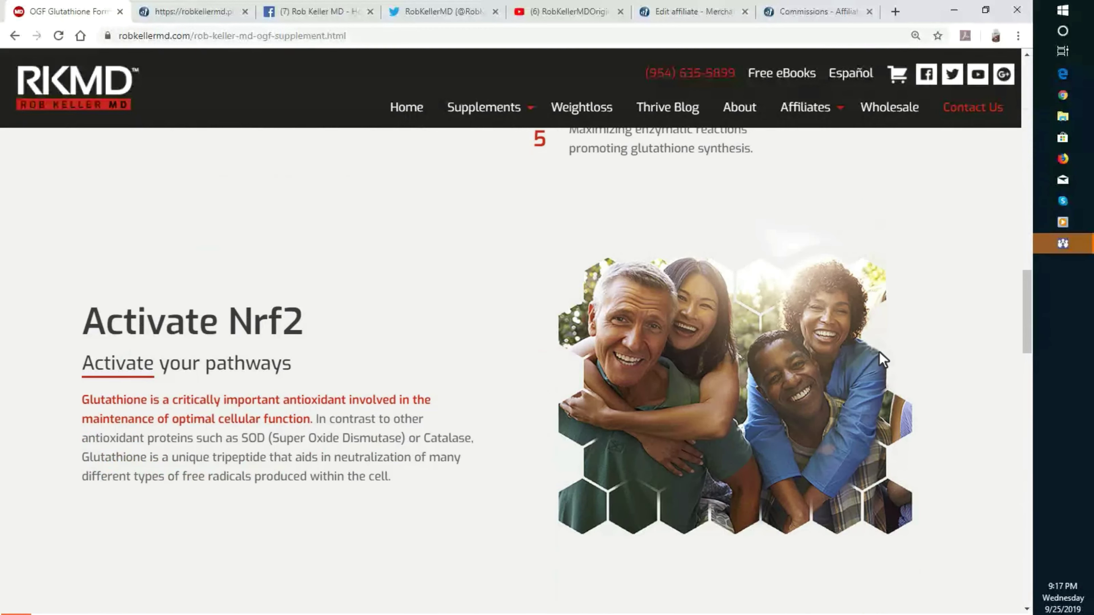
scroll(879, 352, down, 1)
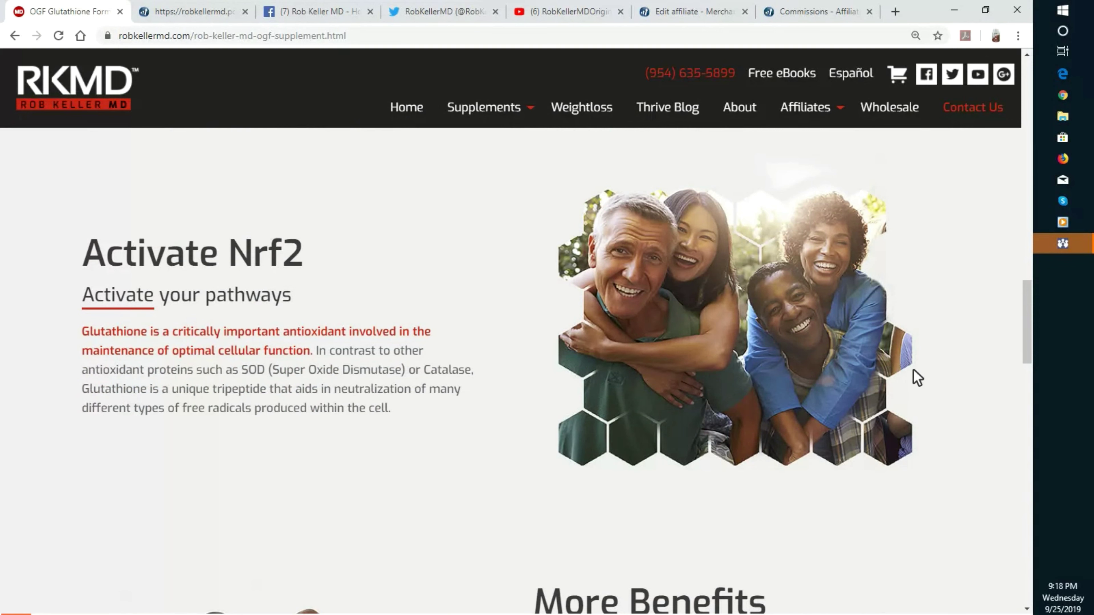
scroll(916, 376, down, 3)
scroll(916, 376, down, 6)
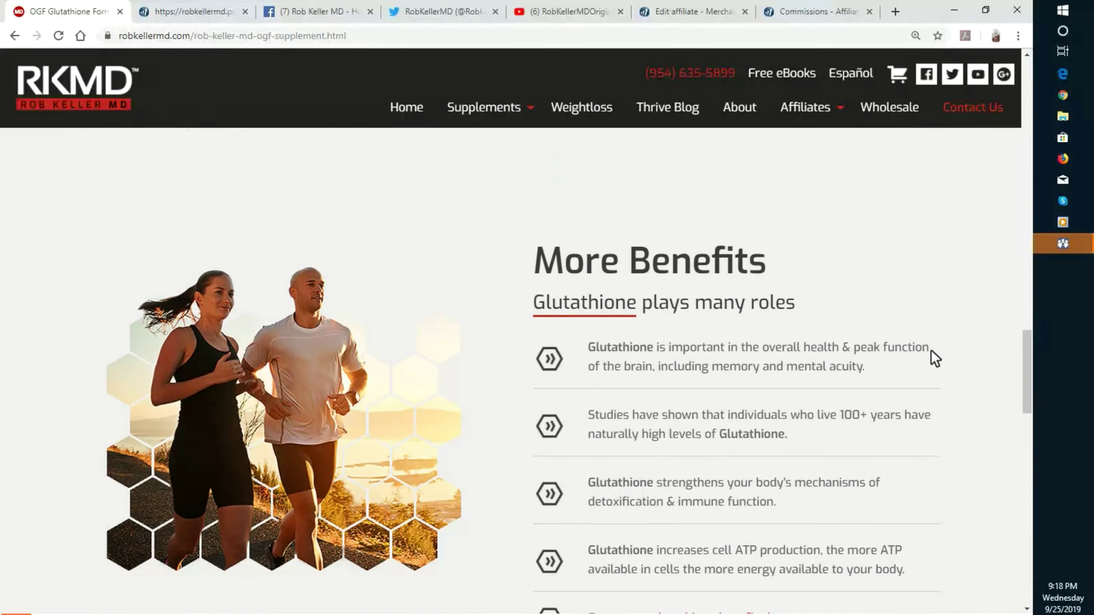
scroll(946, 344, down, 2)
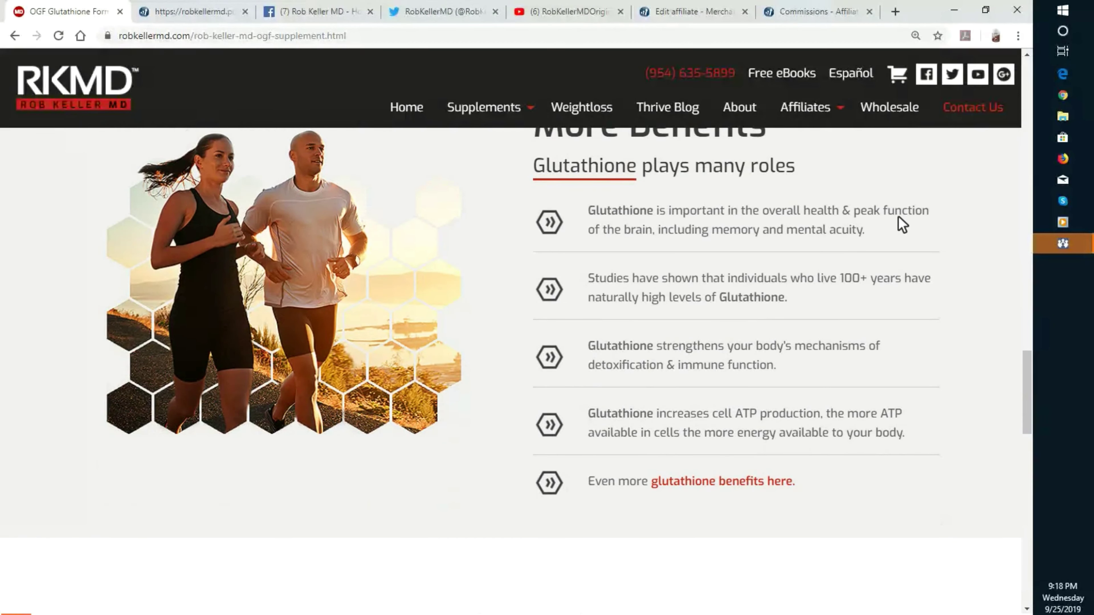
scroll(928, 323, up, 2)
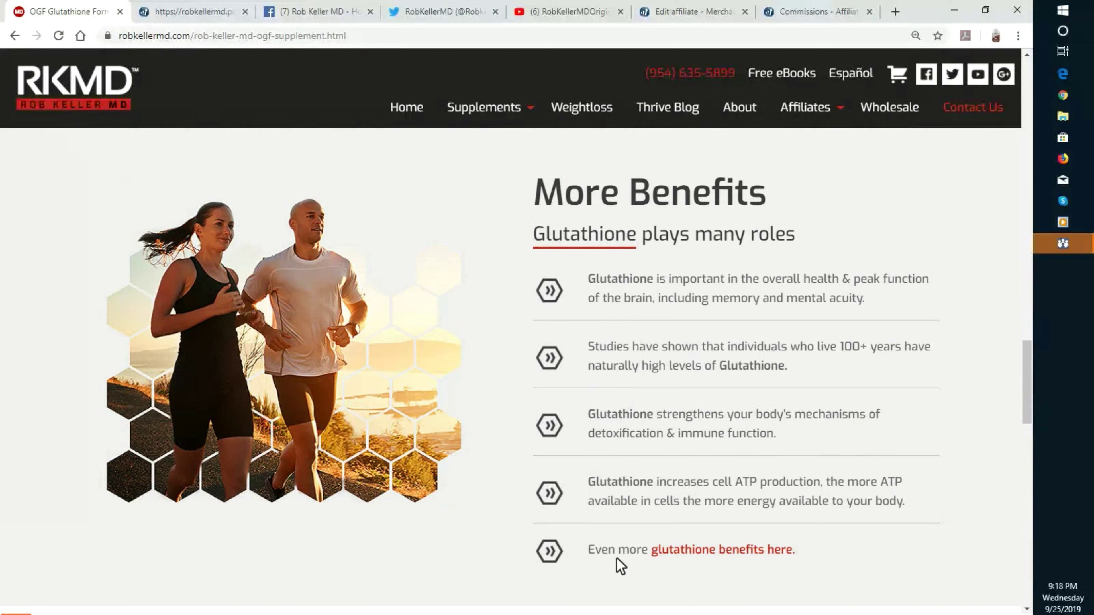
Step: Open the 'glutathione benefits here' popup and highlight the top of its benefits table
click(735, 552)
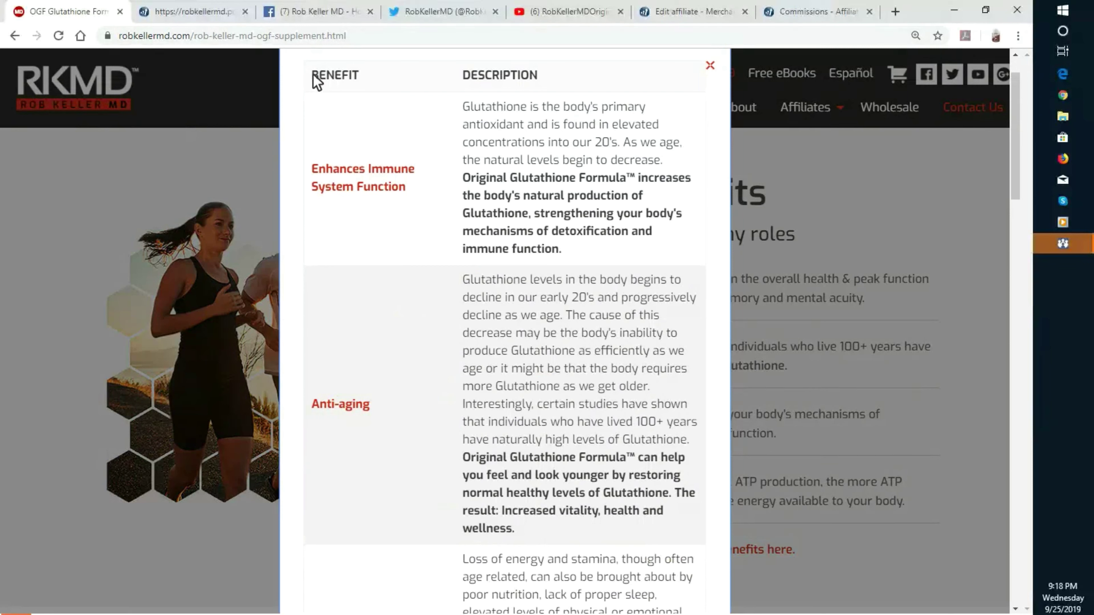
drag(313, 76, 676, 111)
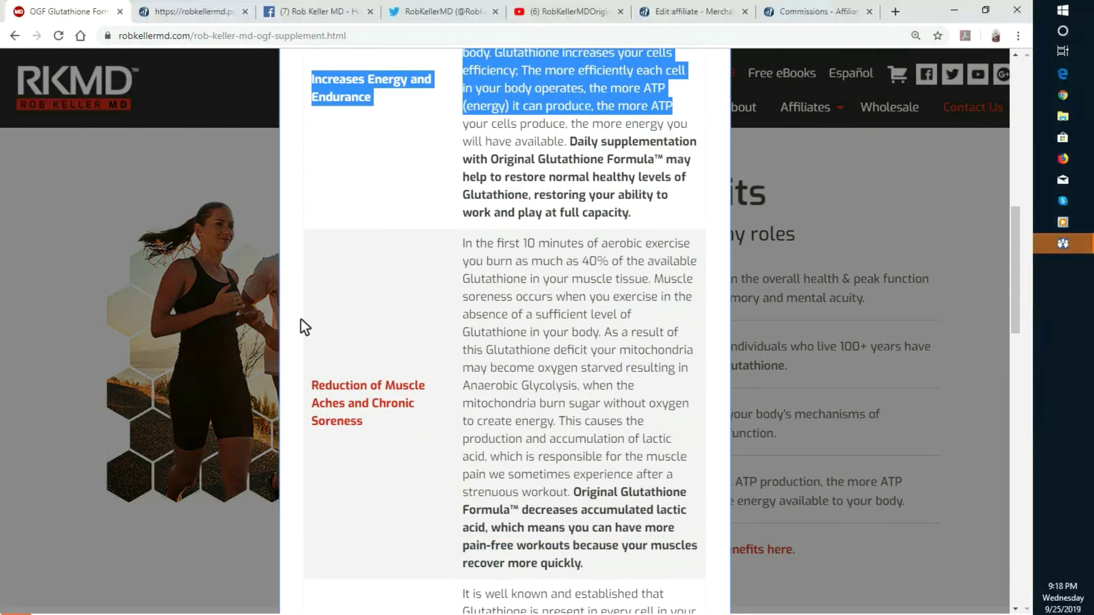
click(365, 198)
scroll(402, 266, up, 1)
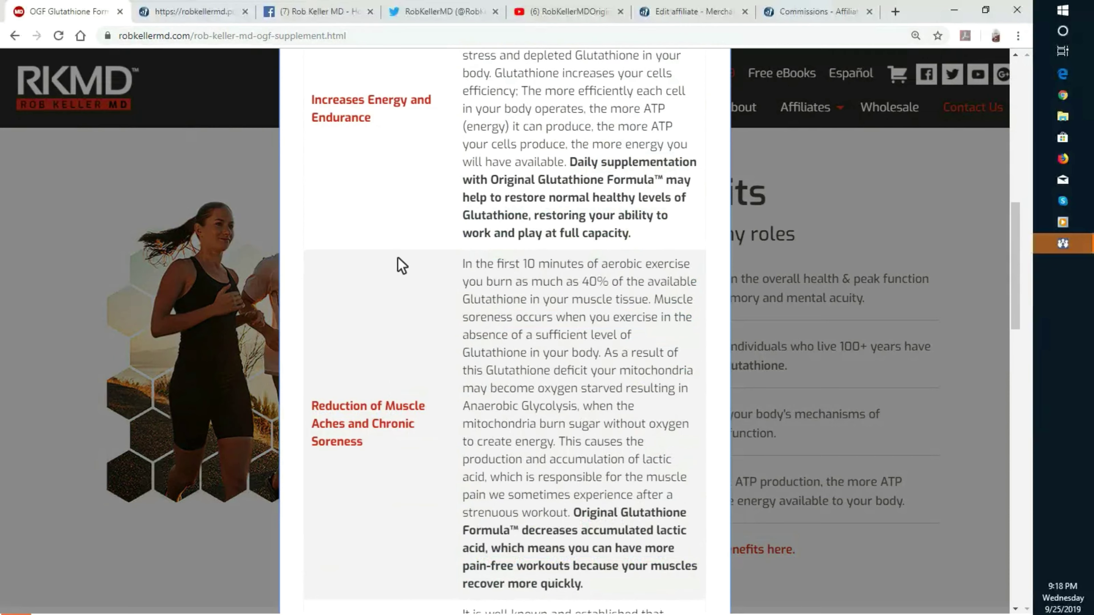
scroll(384, 440, up, 5)
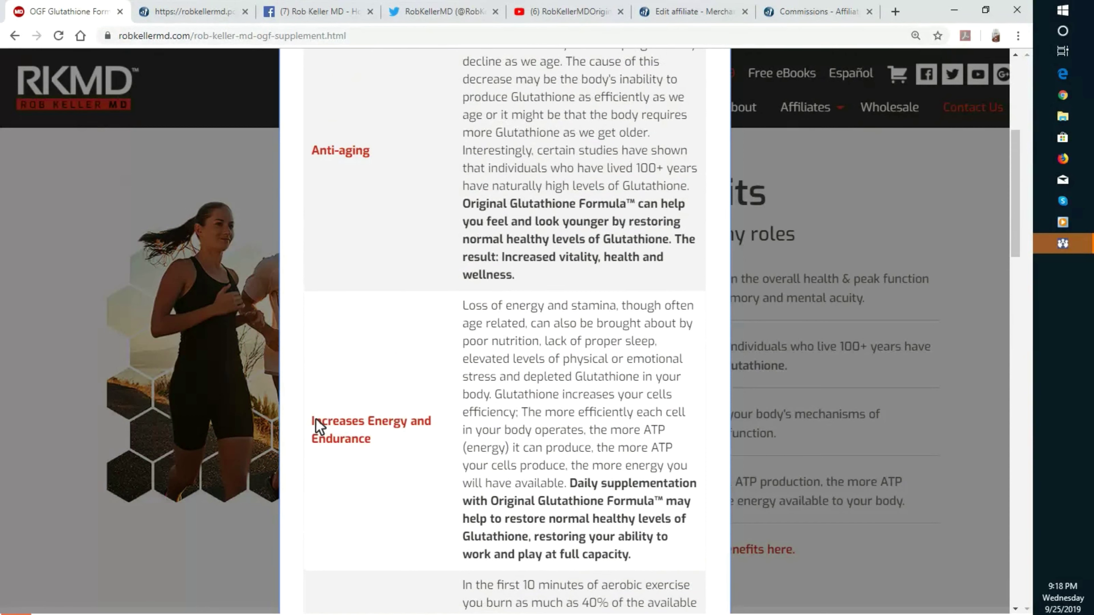
Step: Highlight the Increases Energy and Endurance row in the benefits table, then clear it
drag(372, 420, 705, 518)
drag(689, 410, 691, 383)
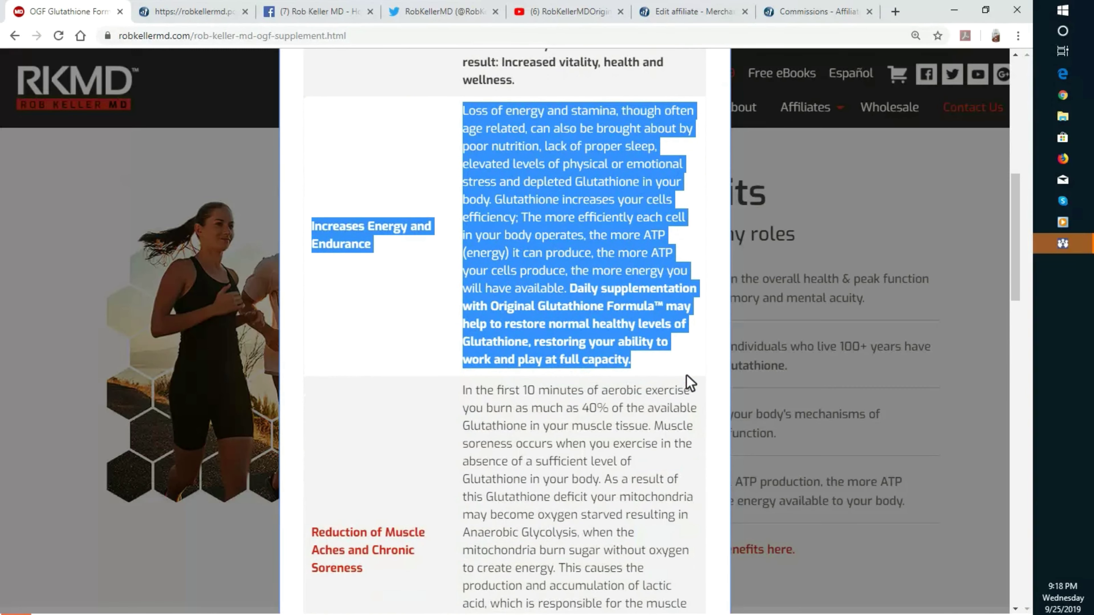
scroll(448, 352, up, 3)
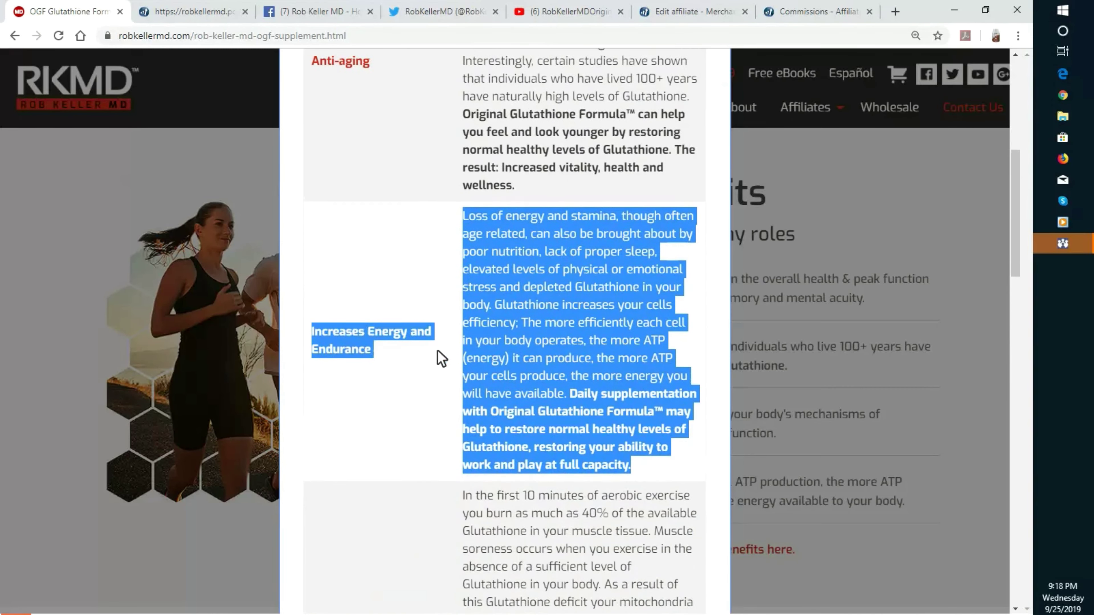
click(411, 409)
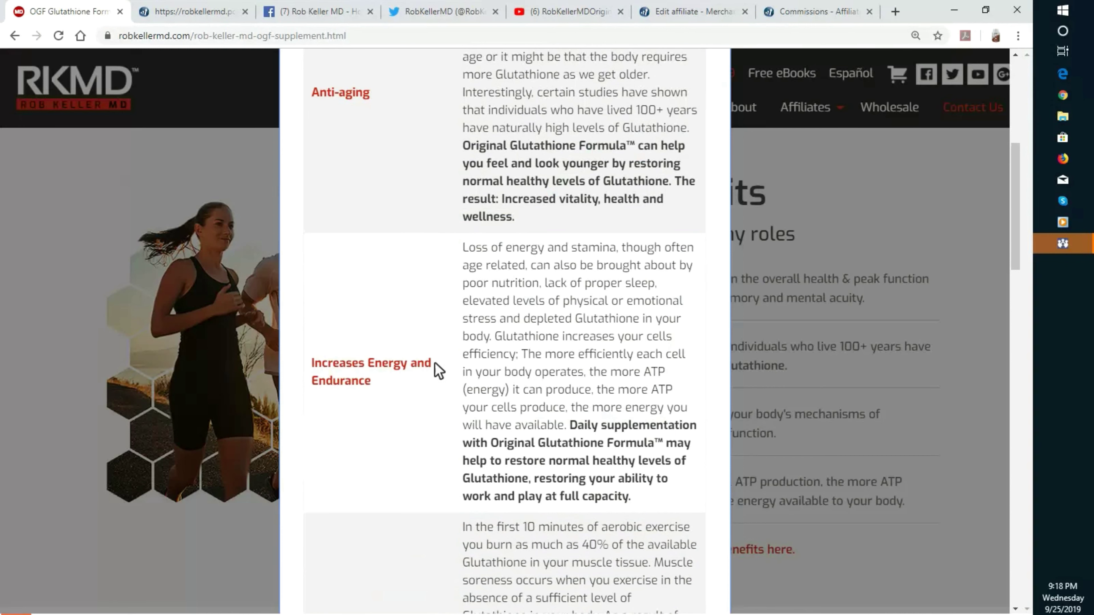
scroll(405, 417, up, 4)
scroll(405, 417, up, 4)
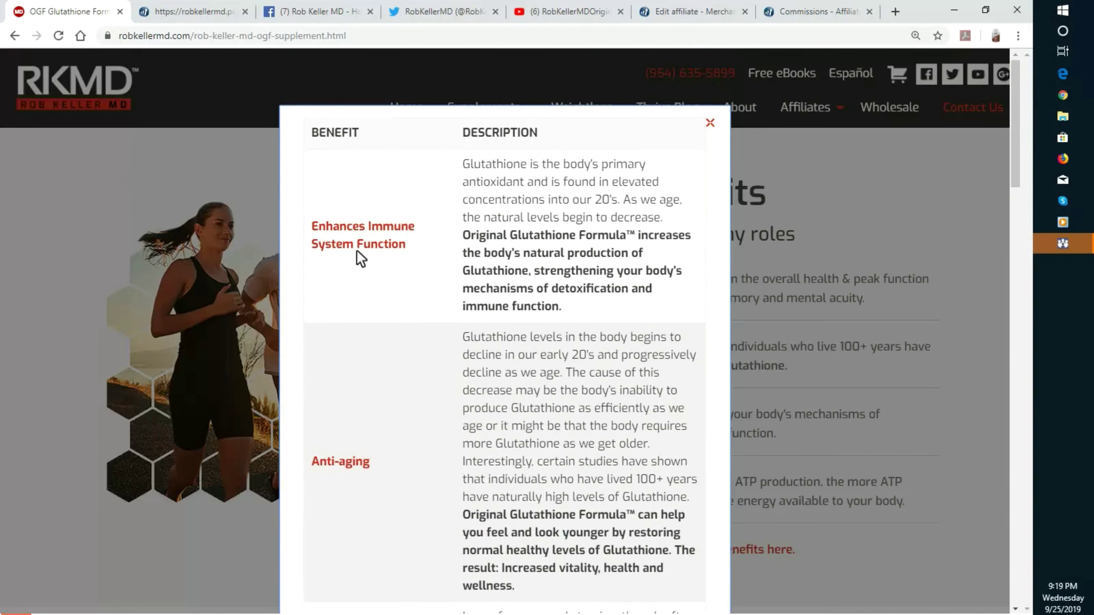
Step: Scroll the benefits table down to the Promotes Healthy Skin and Toxin Elimination rows
scroll(414, 259, down, 5)
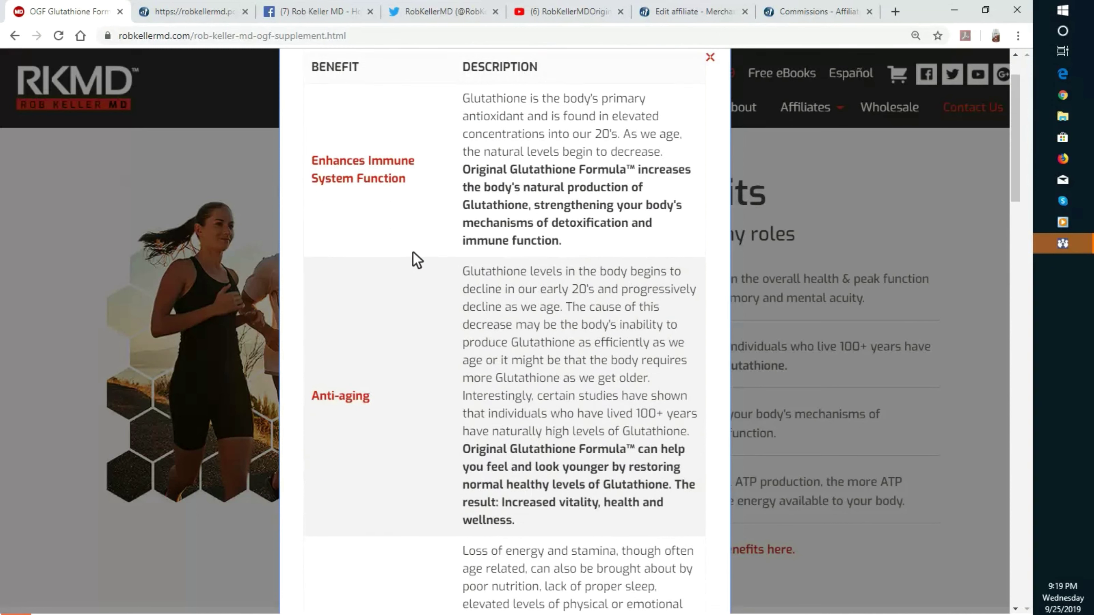
scroll(416, 265, down, 8)
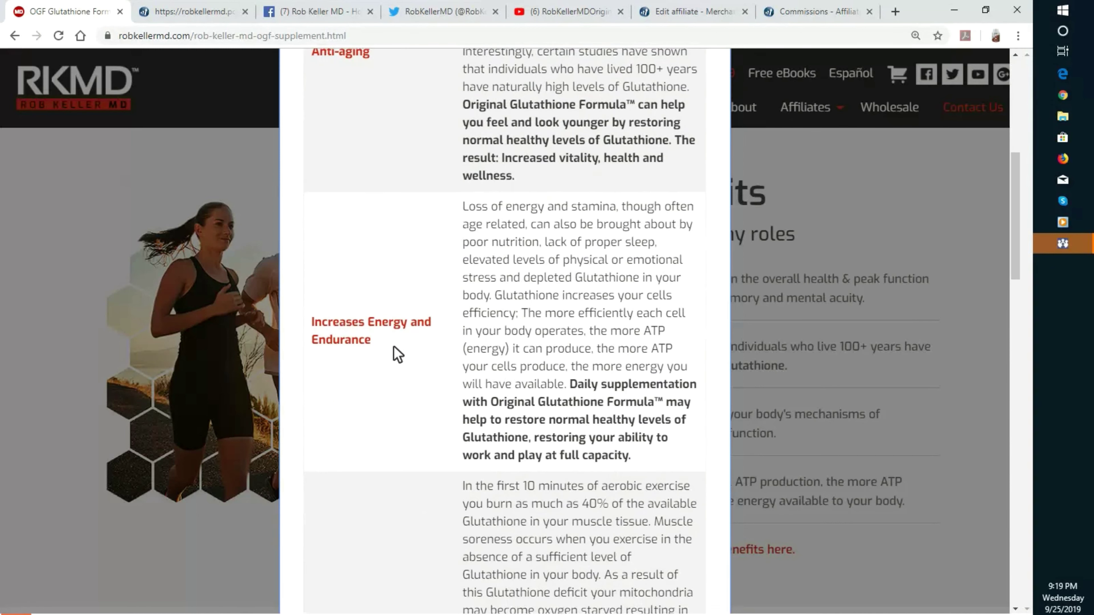
scroll(391, 344, down, 2)
scroll(392, 345, down, 3)
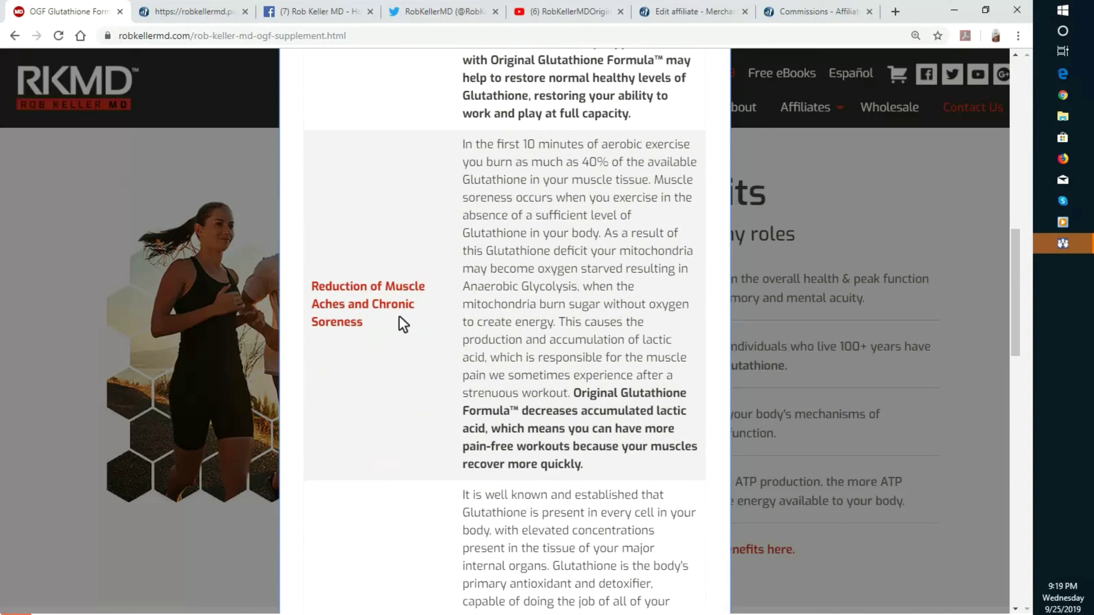
scroll(415, 344, down, 6)
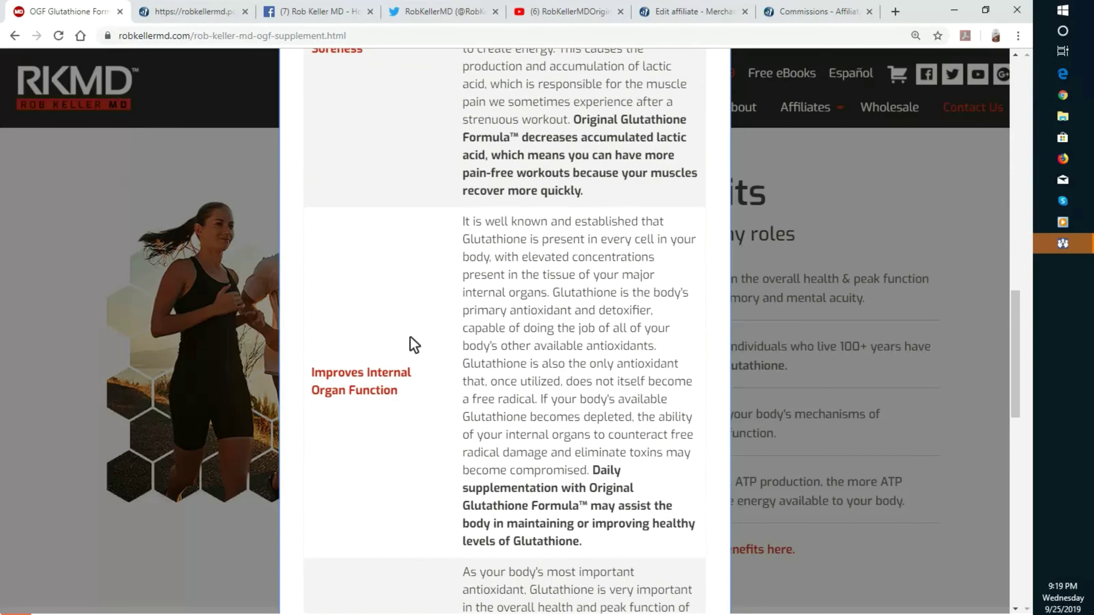
scroll(414, 397, down, 9)
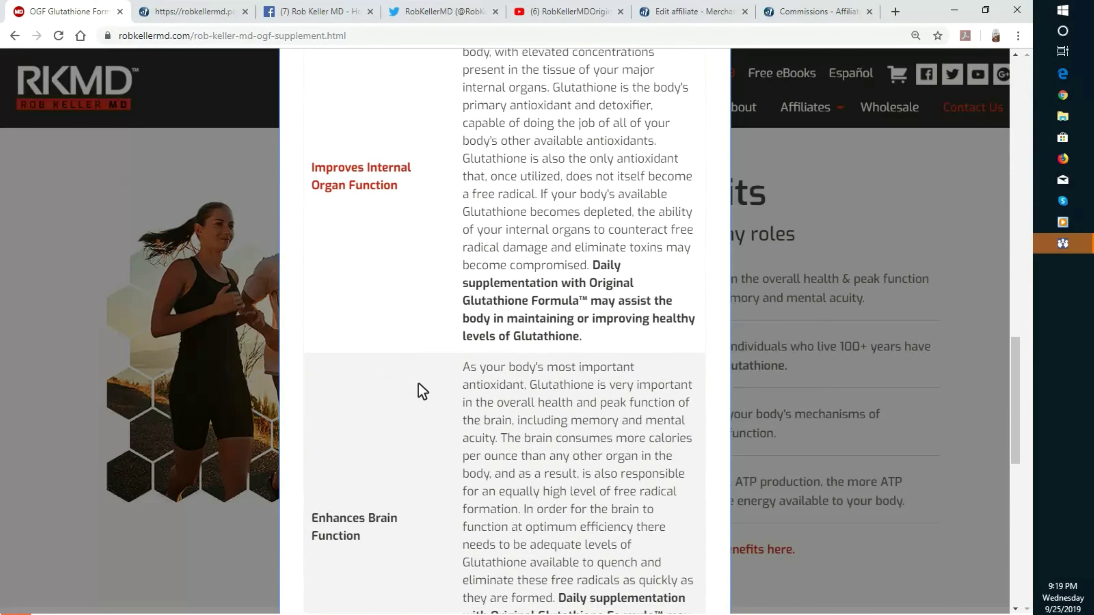
scroll(416, 376, down, 6)
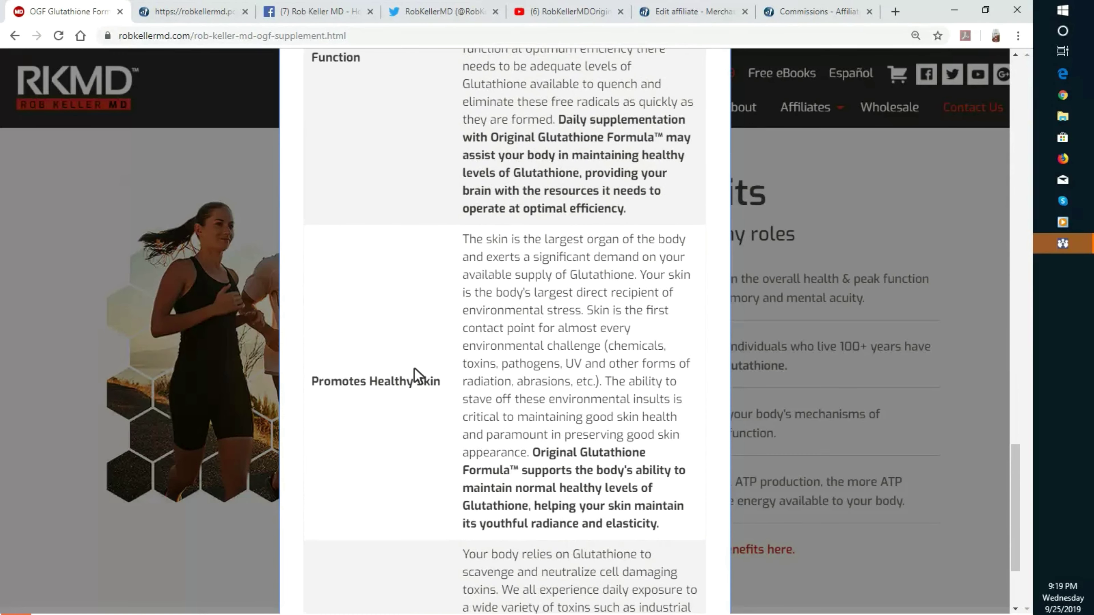
scroll(419, 382, down, 3)
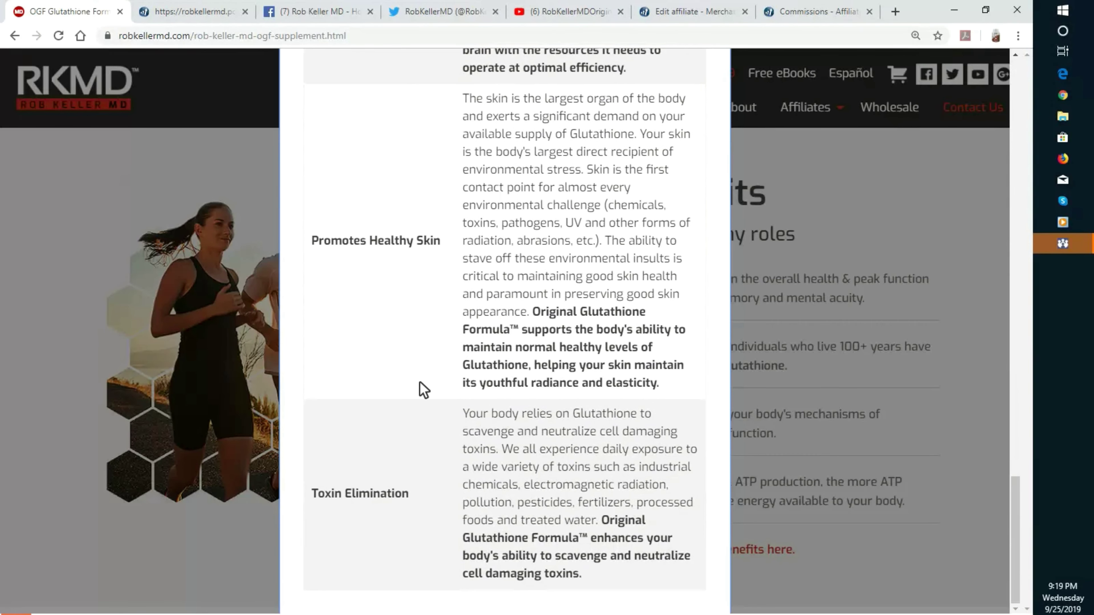